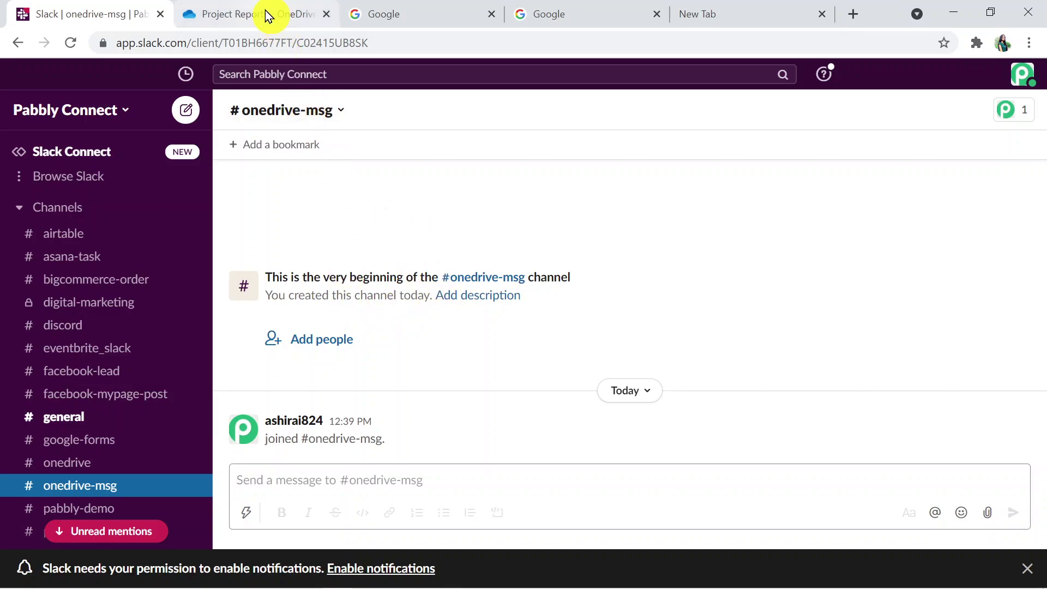
Upload Daily-work-report.png into OneDrive's Project Reports folder and return to the Slack channel.
left_click(264, 14)
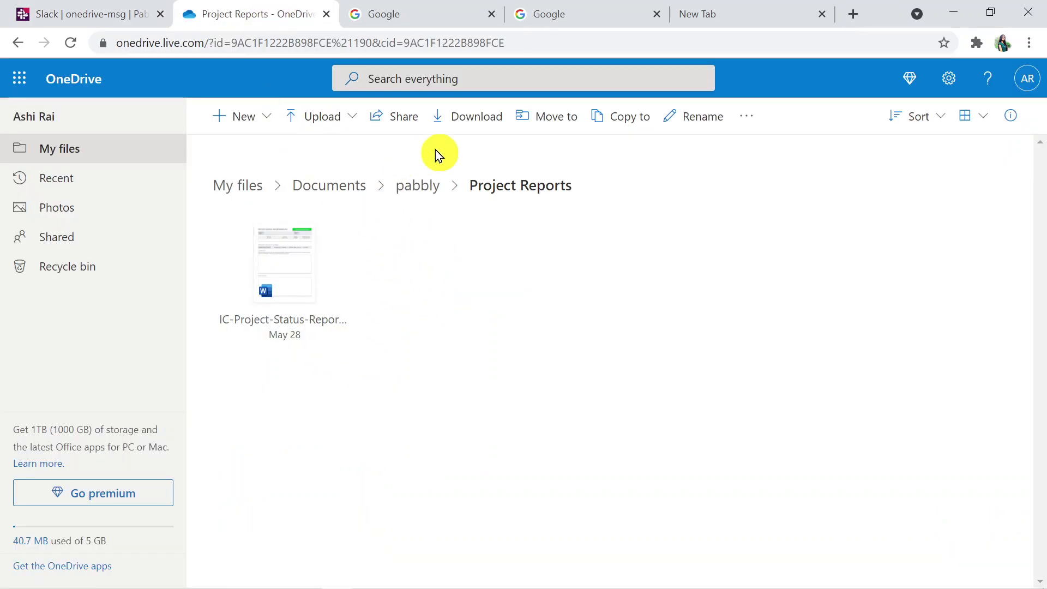
left_click(325, 109)
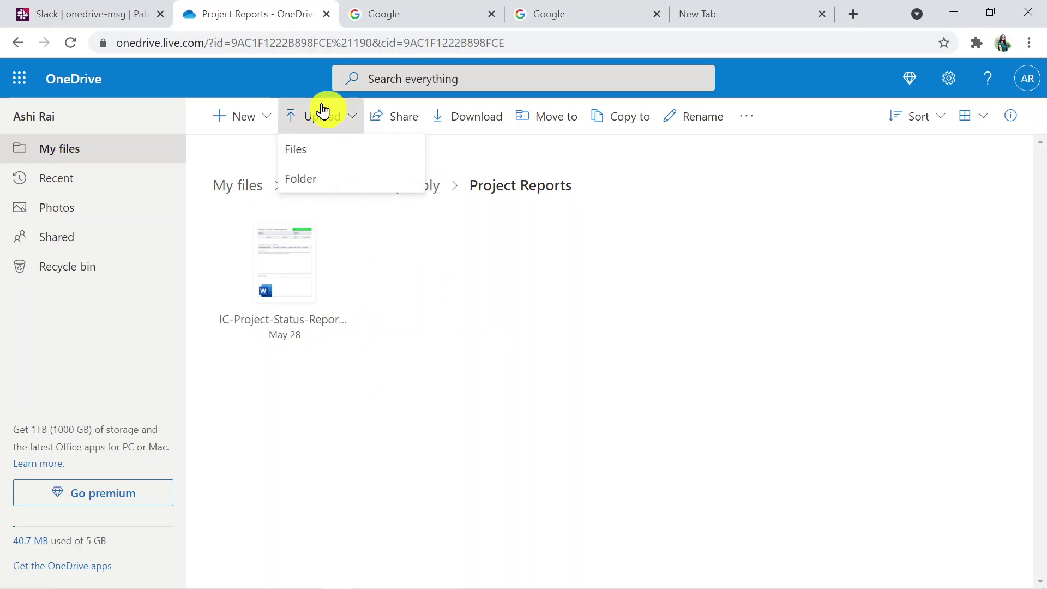
left_click(308, 146)
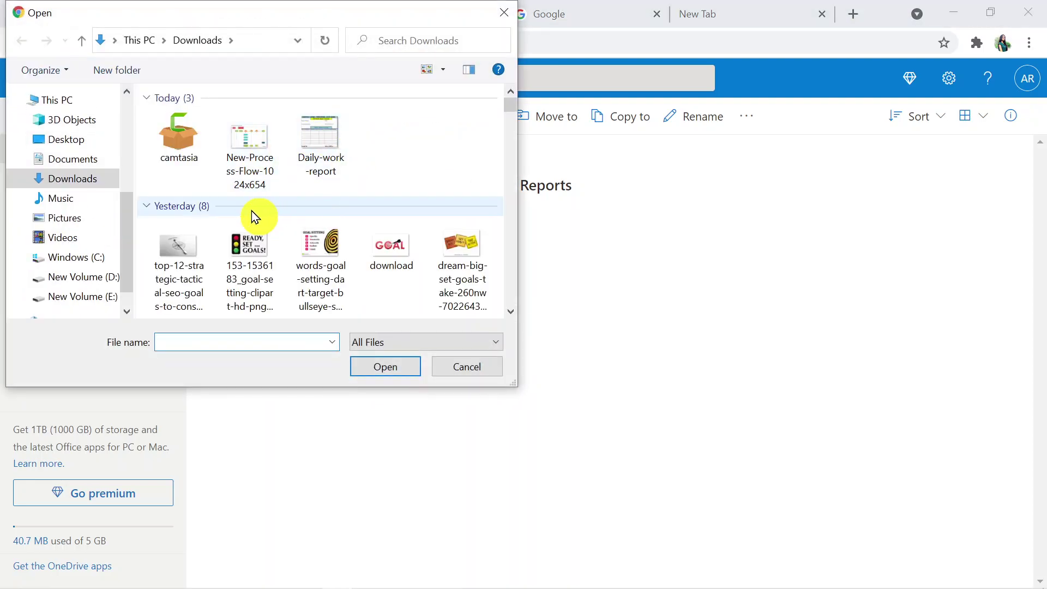
left_click(322, 160)
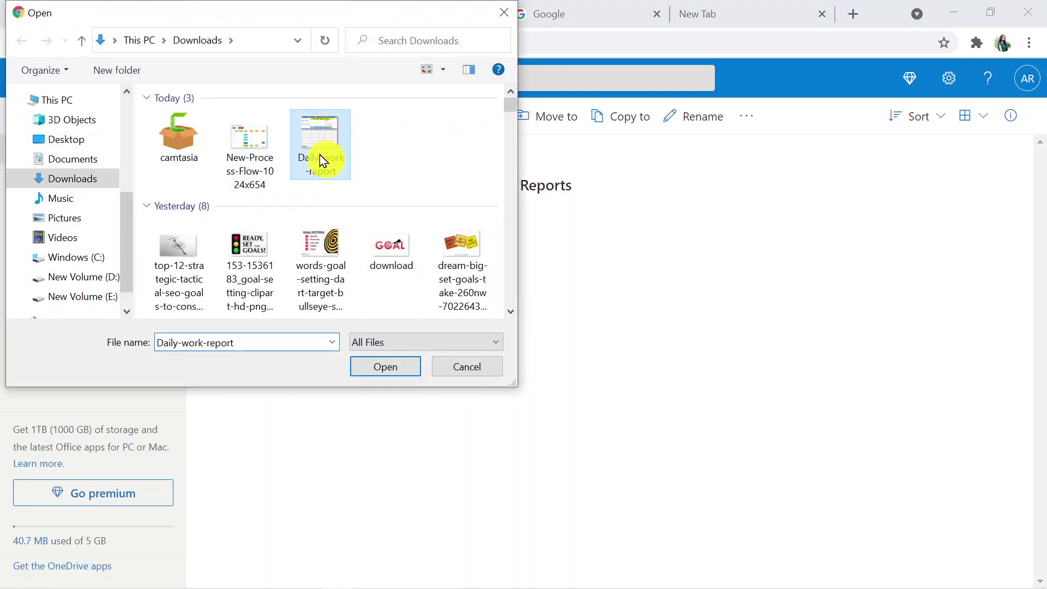
left_click(389, 373)
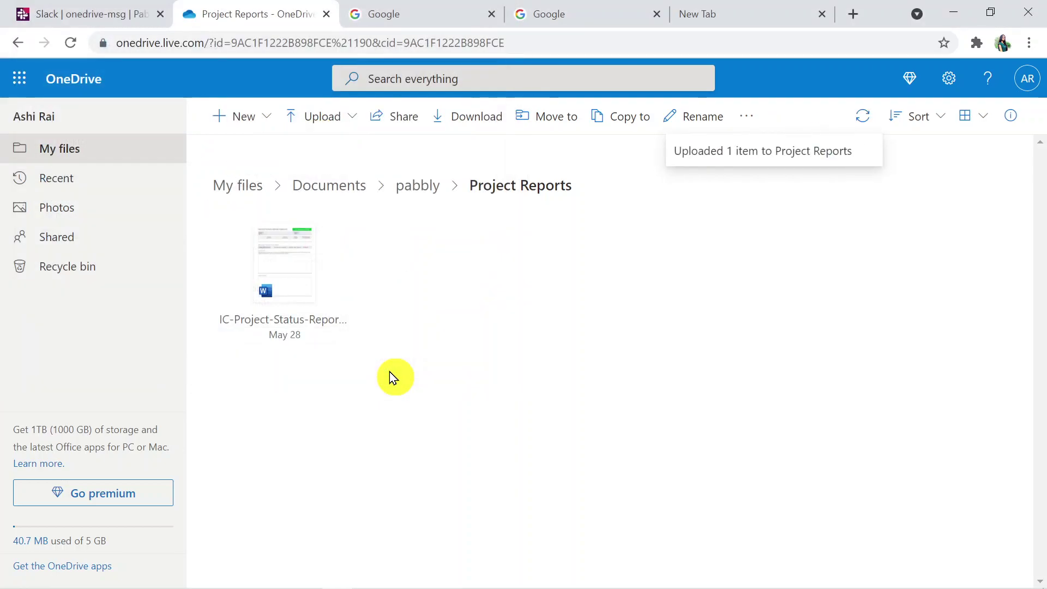
key("ctrl+l")
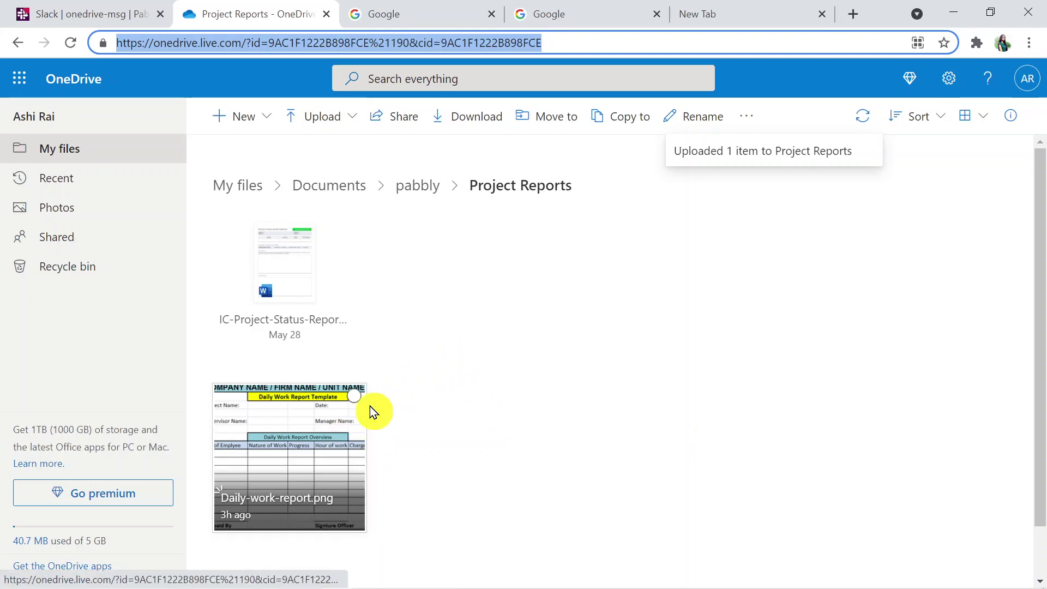
left_click(105, 12)
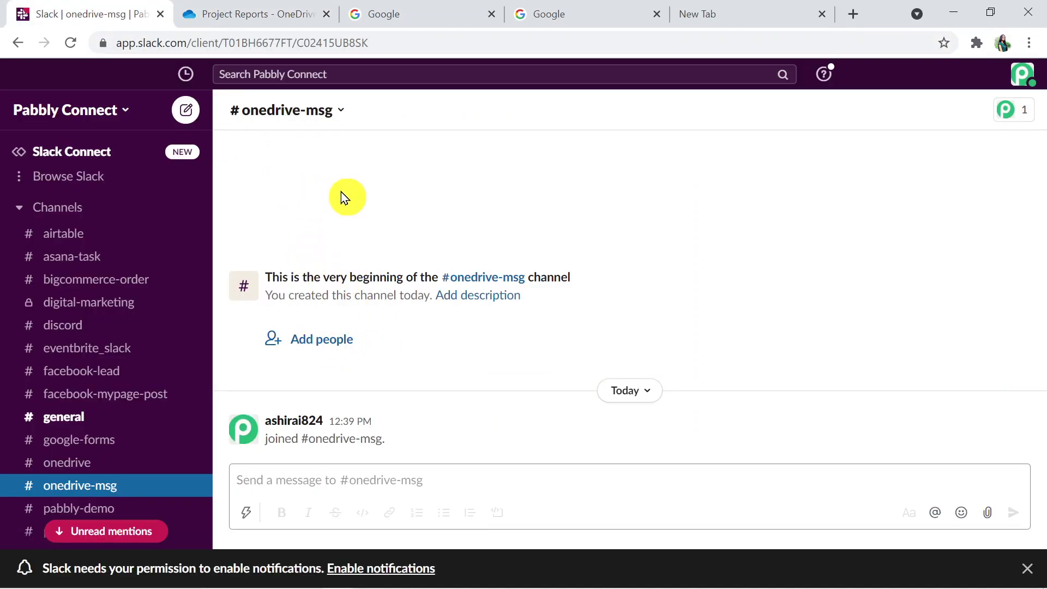
Compare the Daily-work-report.png post in #onedrive-msg with the full-size OneDrive image.
left_click(414, 45)
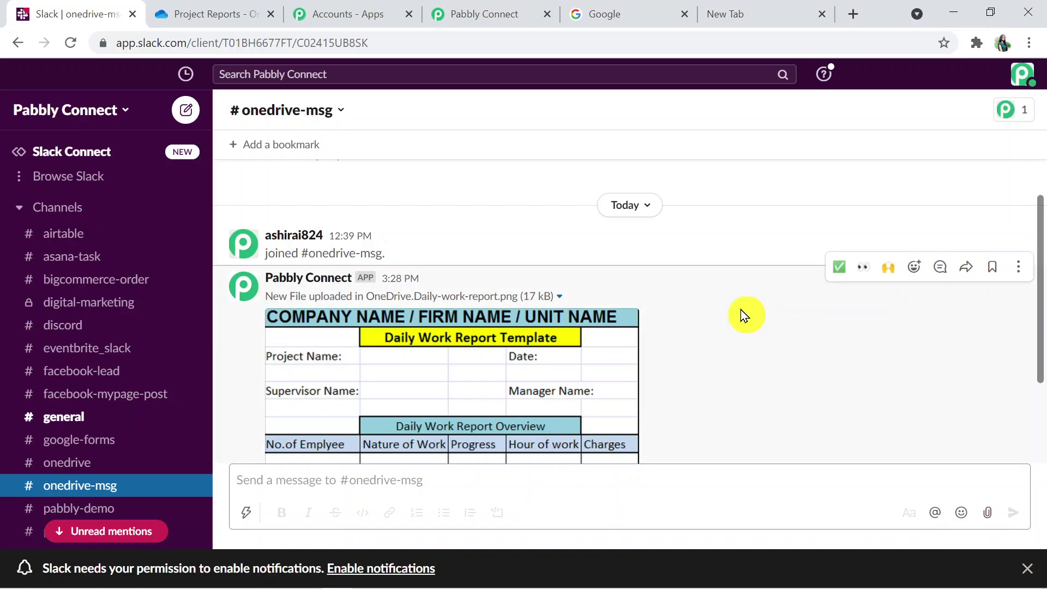
left_click(210, 12)
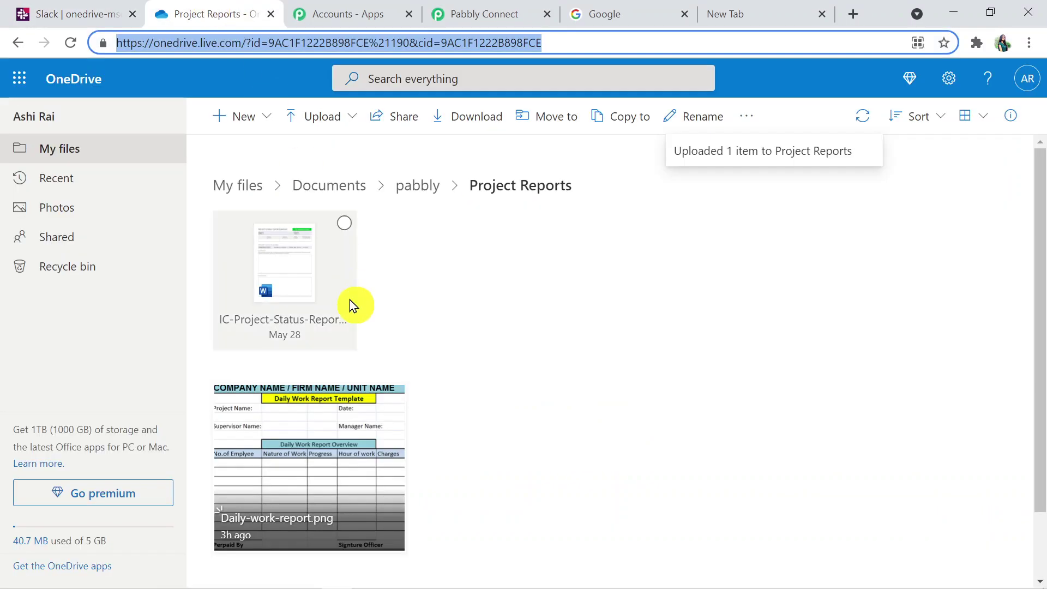
left_click(312, 443)
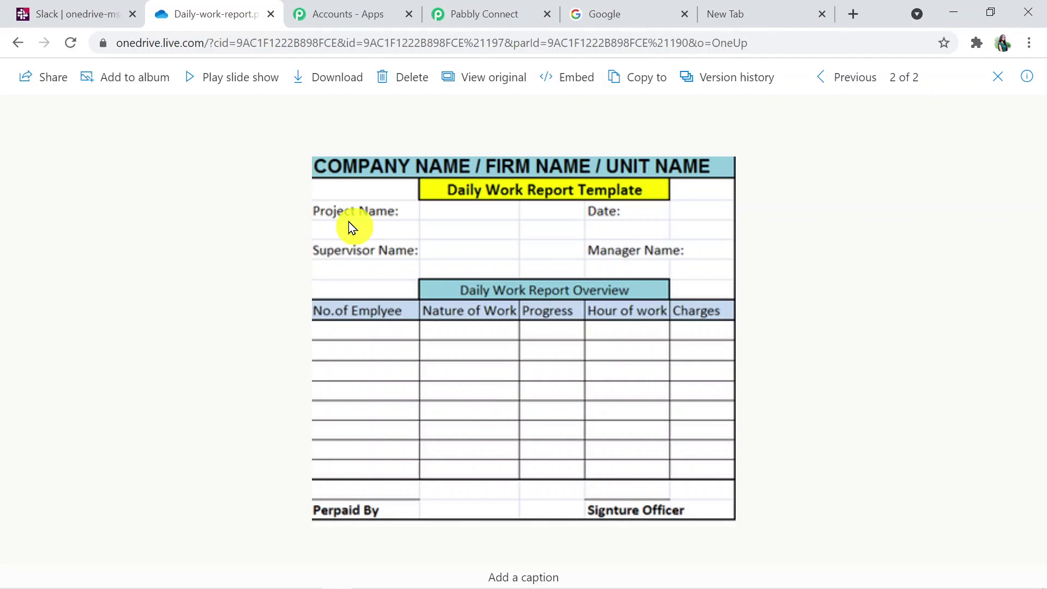
left_click(116, 16)
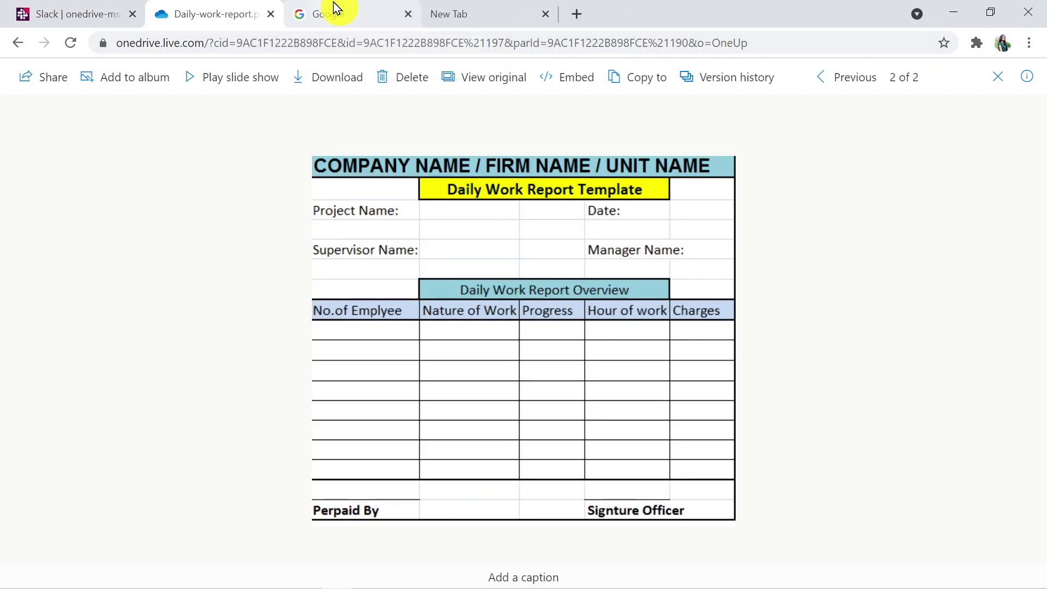
Go to pabbly.com and open the Pabbly Connect product page.
left_click(327, 15)
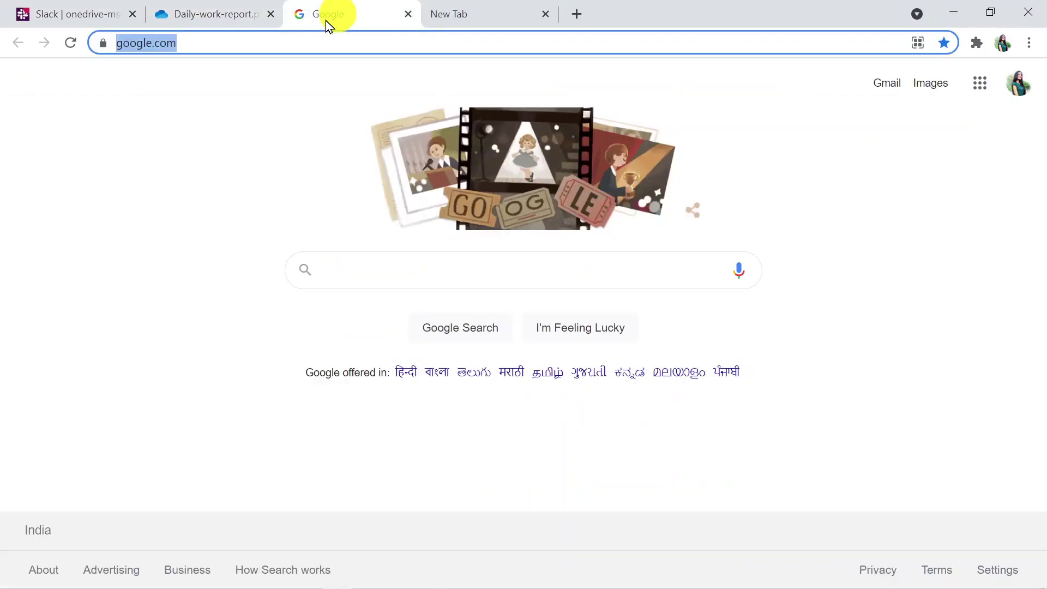
type("pa")
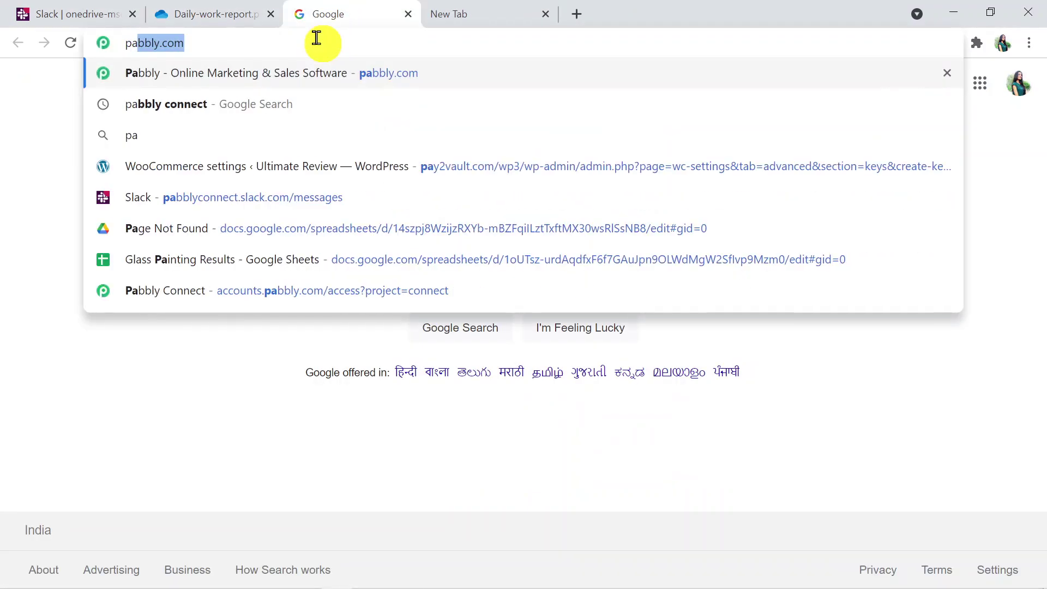
type("bbly.")
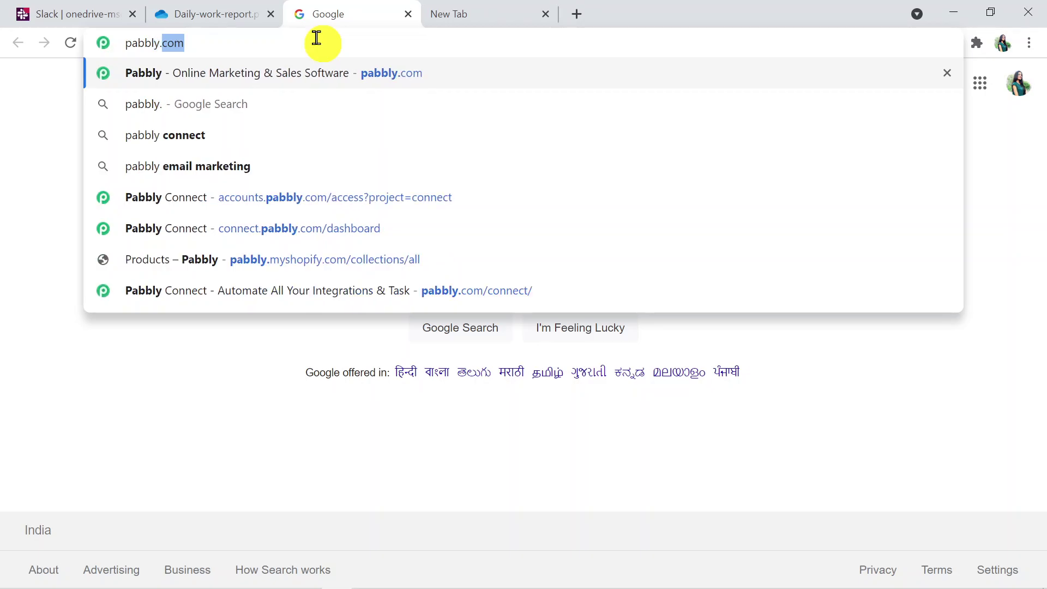
type("com")
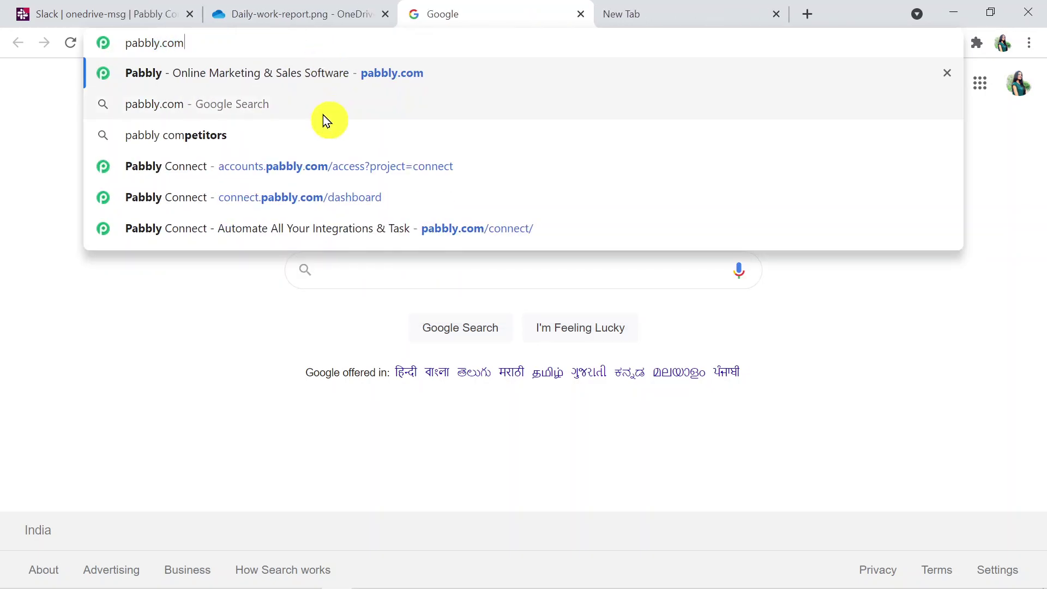
key("Return")
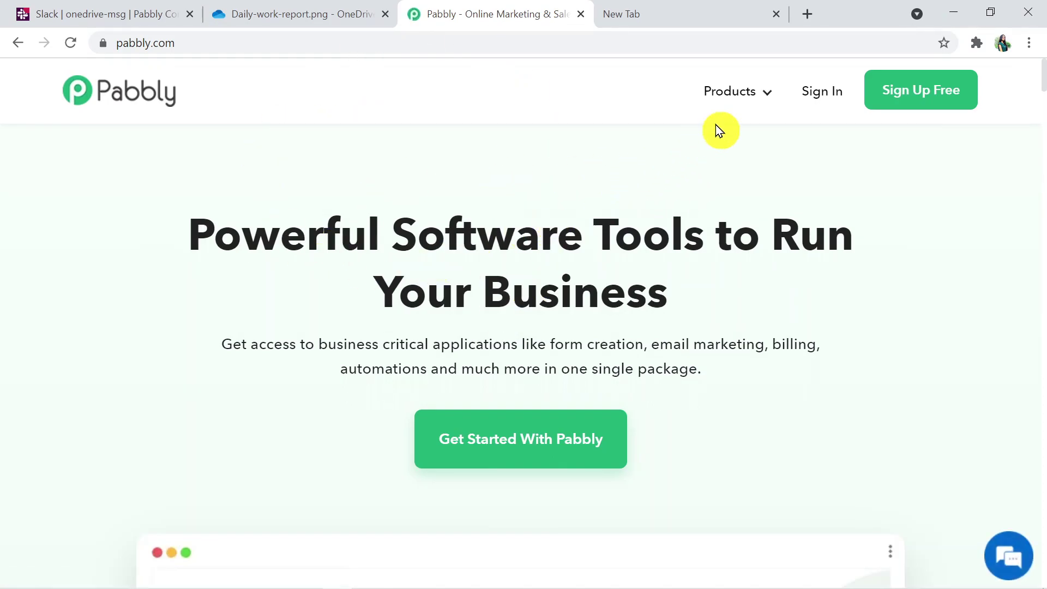
mouse_move(718, 100)
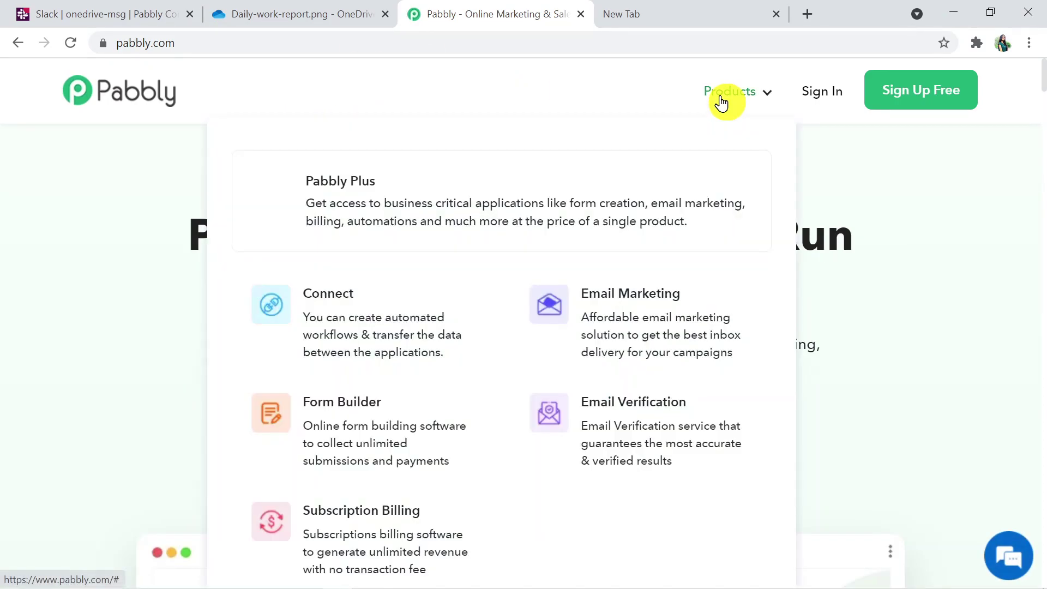
left_click(393, 315)
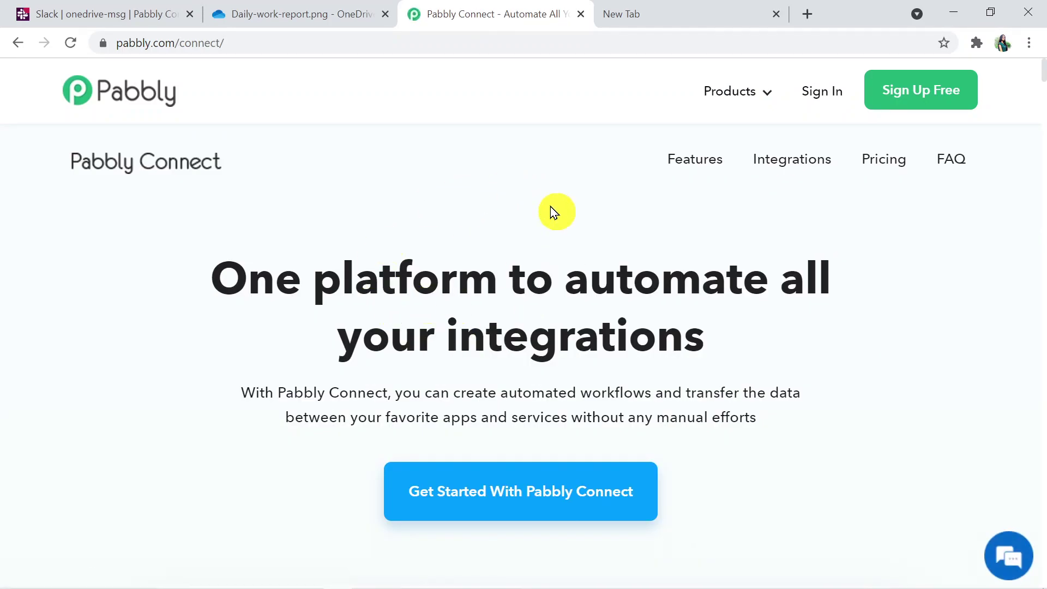
Sign in to the Pabbly account and launch Connect from the app list.
left_click(829, 104)
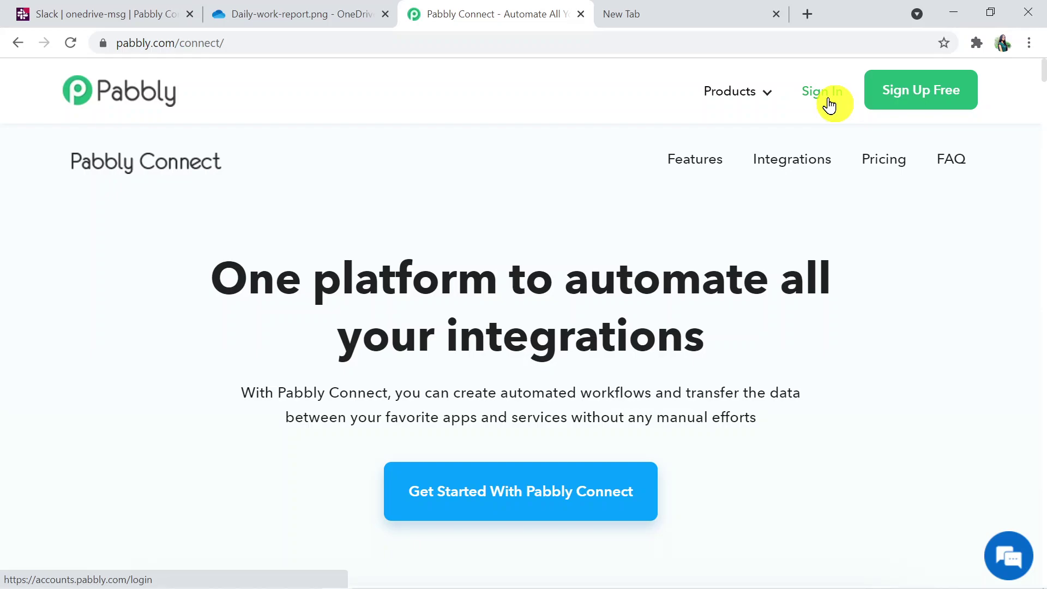
left_click(822, 91)
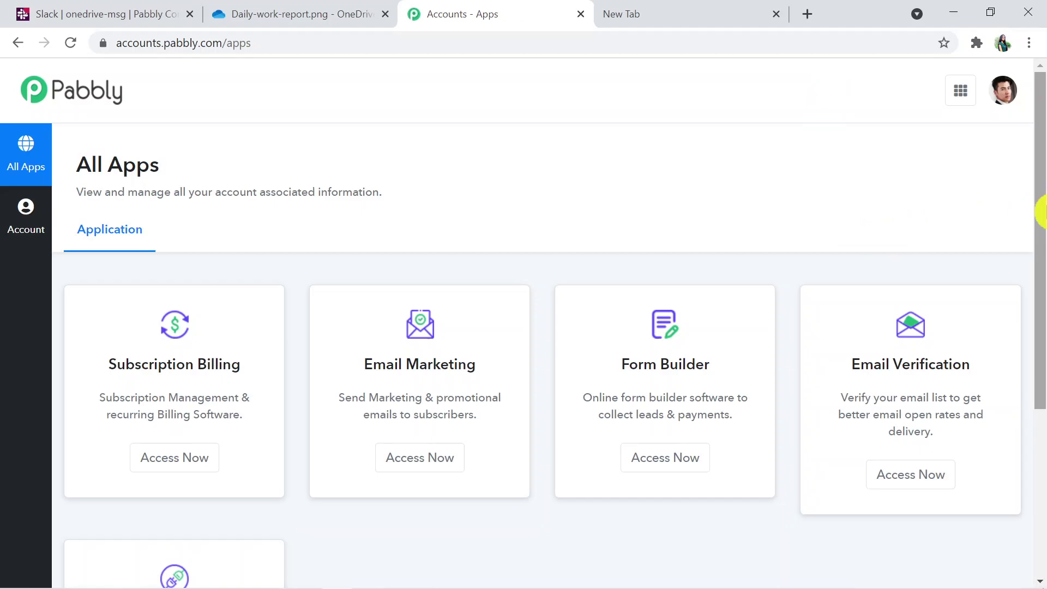
left_click_drag(1040, 211, 1041, 431)
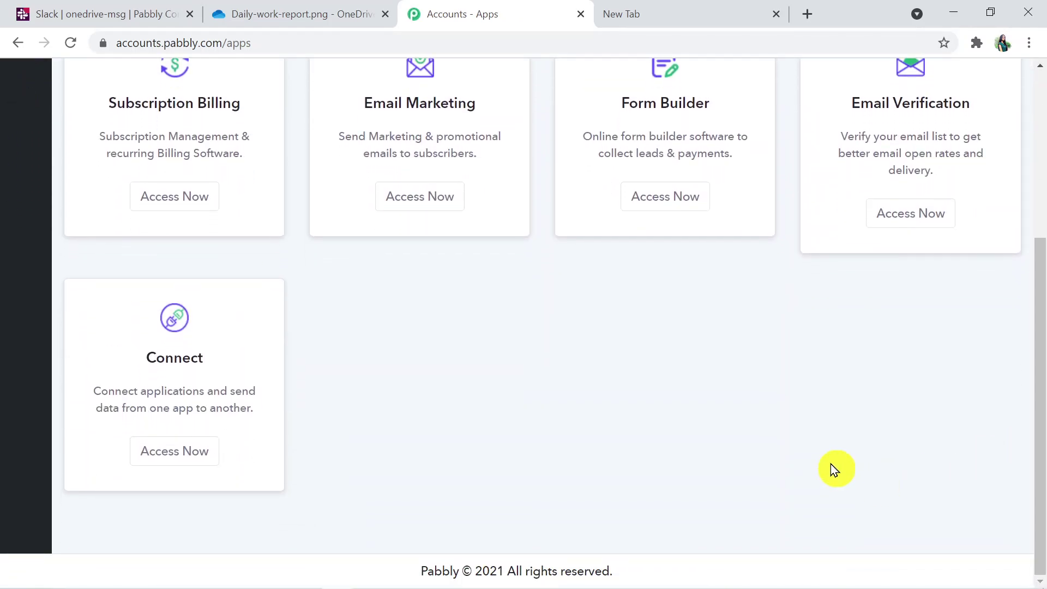
left_click(214, 451)
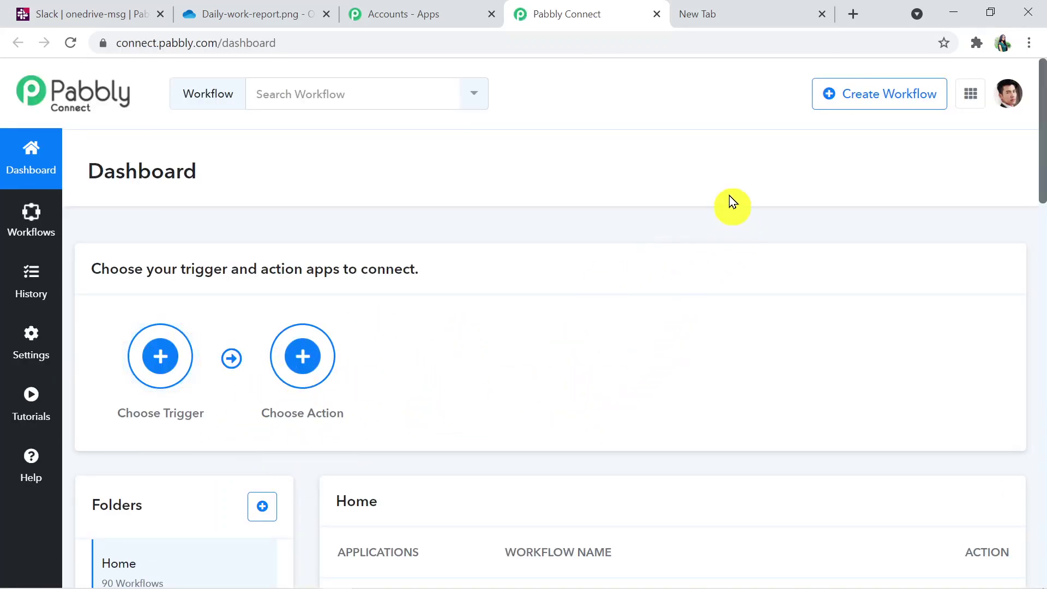
Create a new workflow named 'OneDrive to Slack'.
left_click(887, 96)
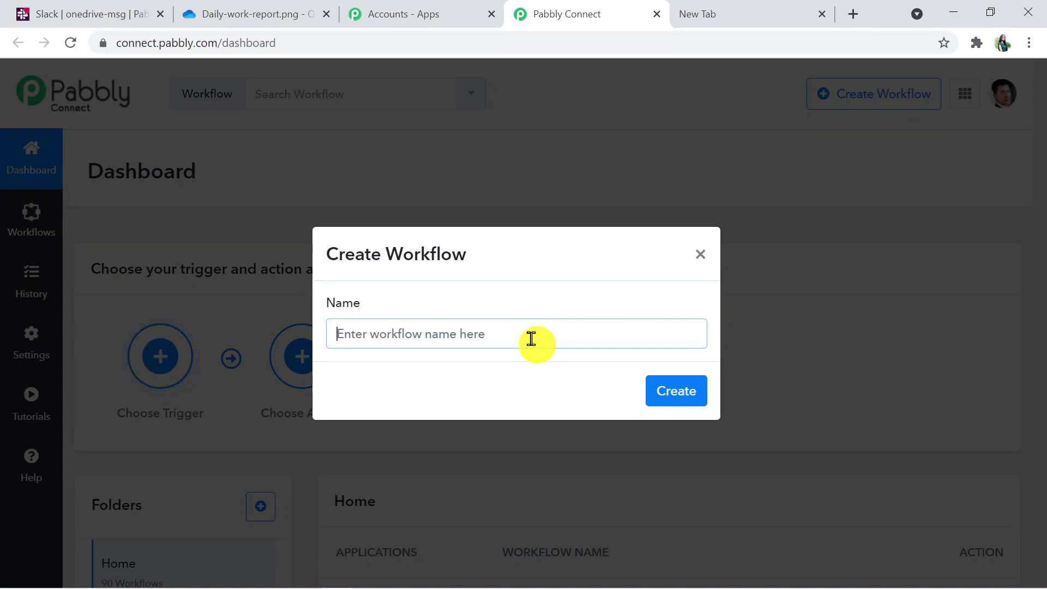
type("On")
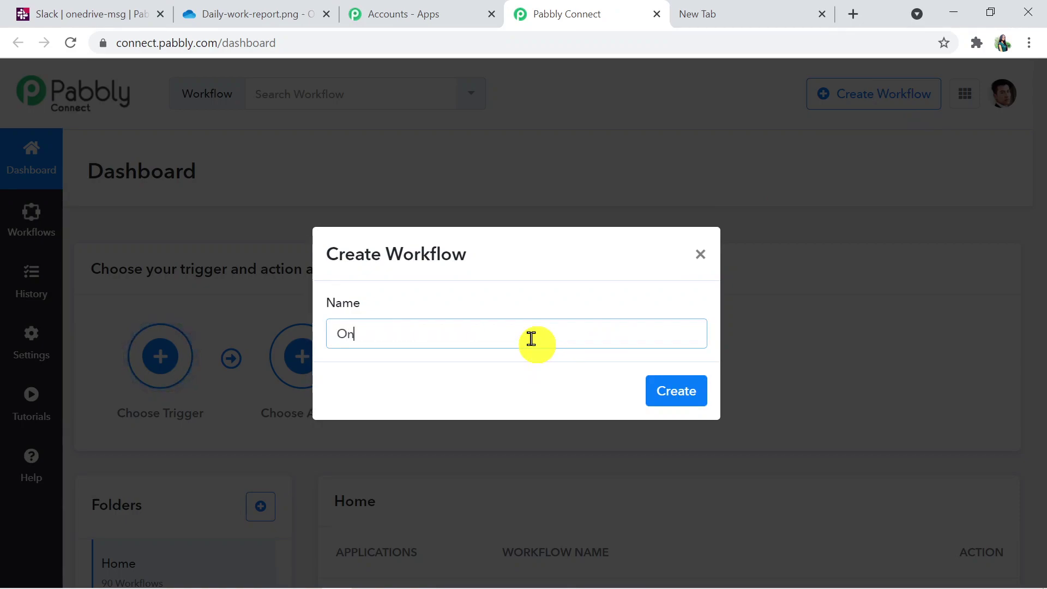
type("eDrive to Slack")
left_click(677, 392)
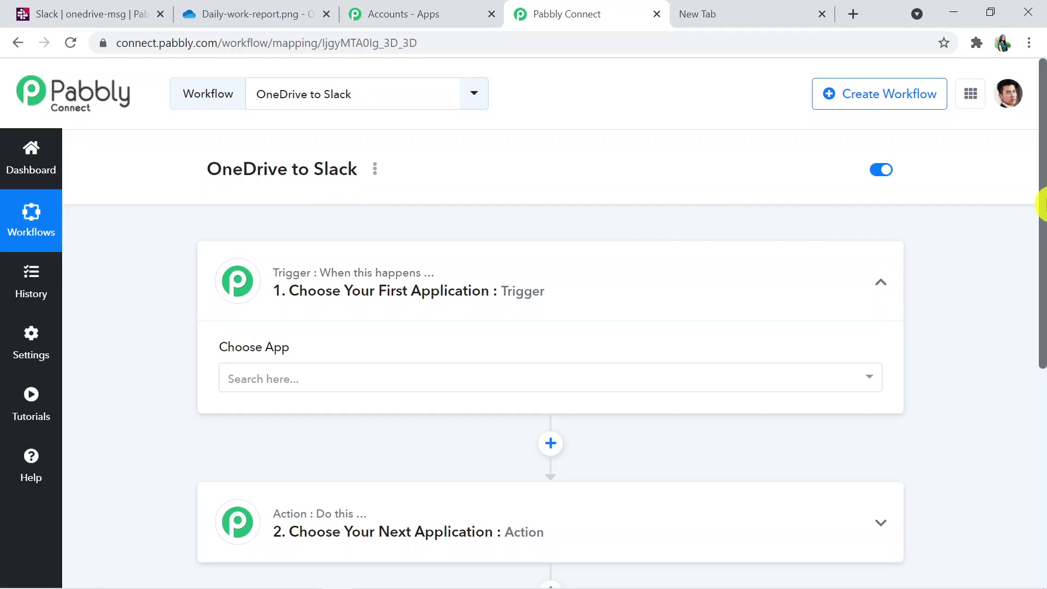
left_click_drag(1043, 204, 1042, 311)
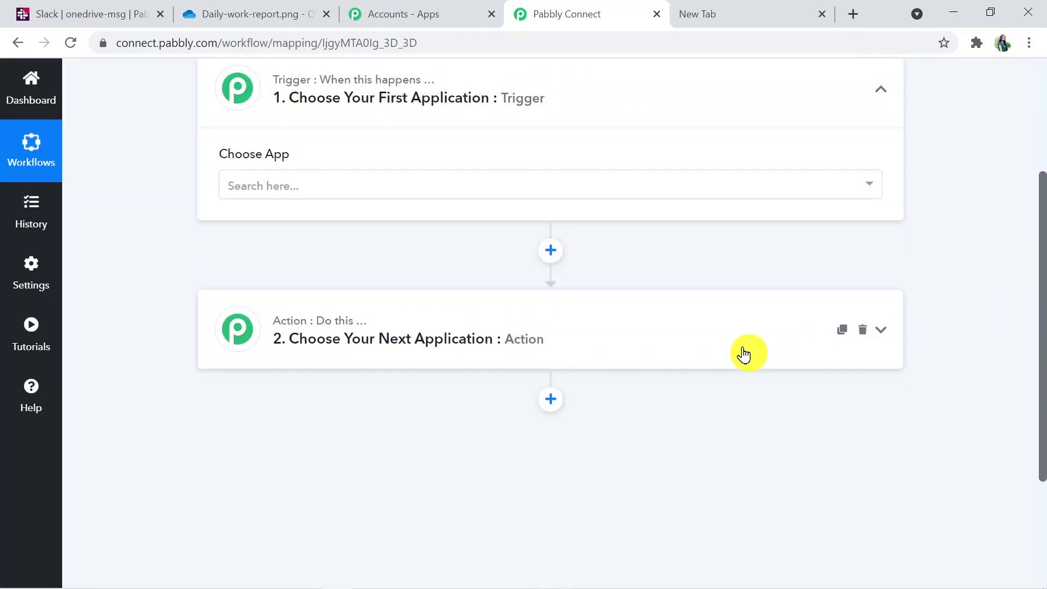
left_click(743, 354)
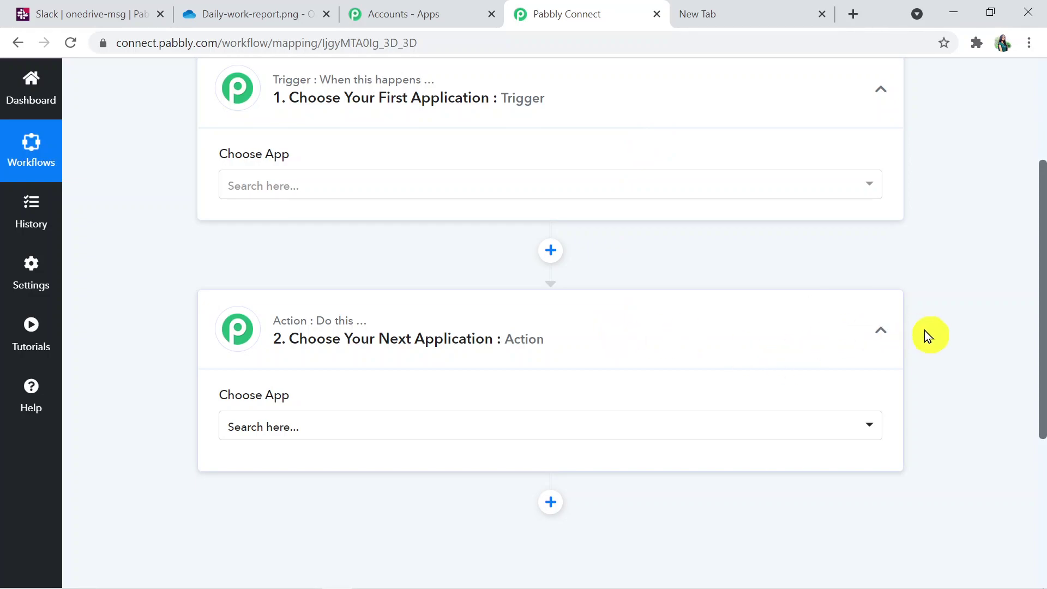
left_click_drag(1043, 374, 1039, 344)
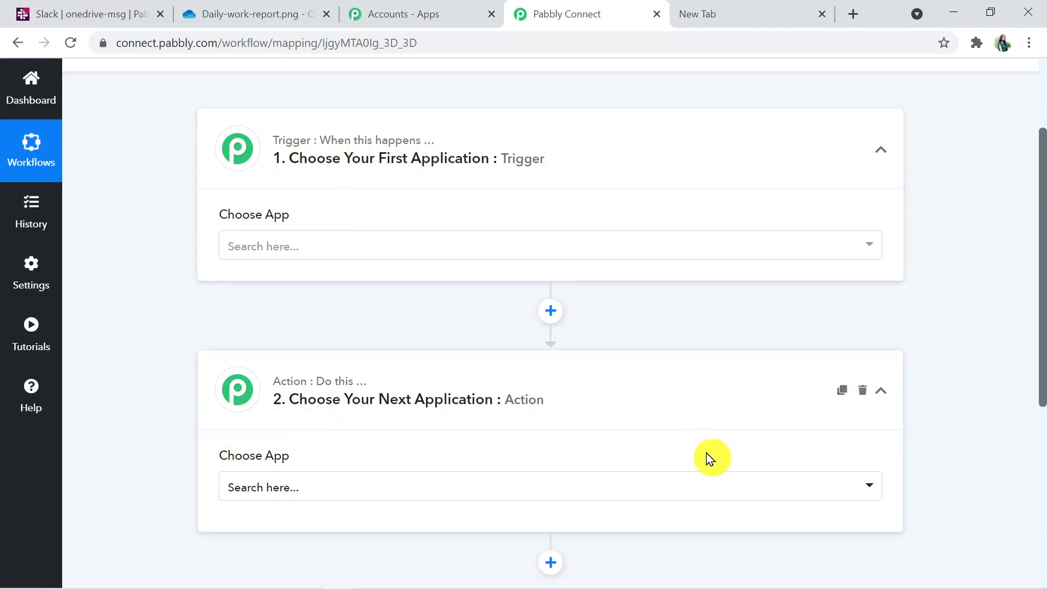
left_click_drag(1043, 382, 1039, 303)
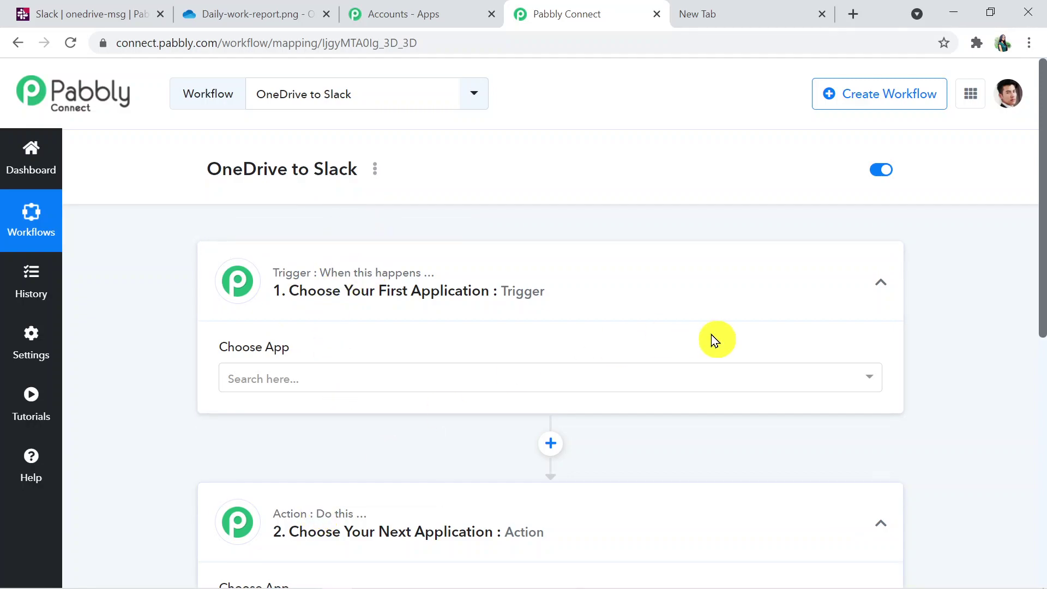
left_click_drag(1044, 233, 1042, 313)
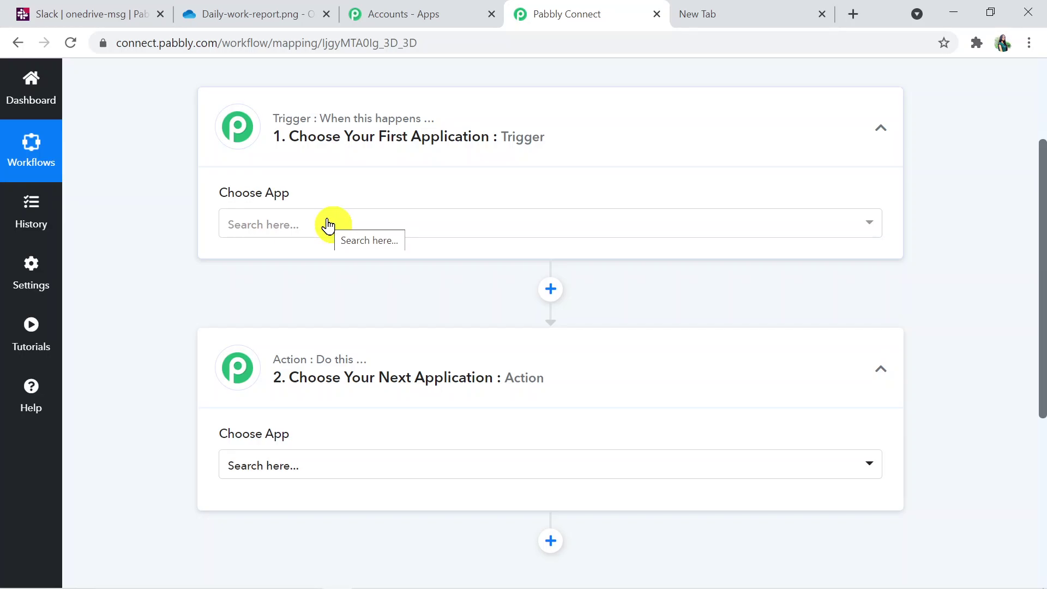
Set the trigger app to Microsoft OneDrive with the New File trigger event.
left_click(449, 223)
left_click(449, 223)
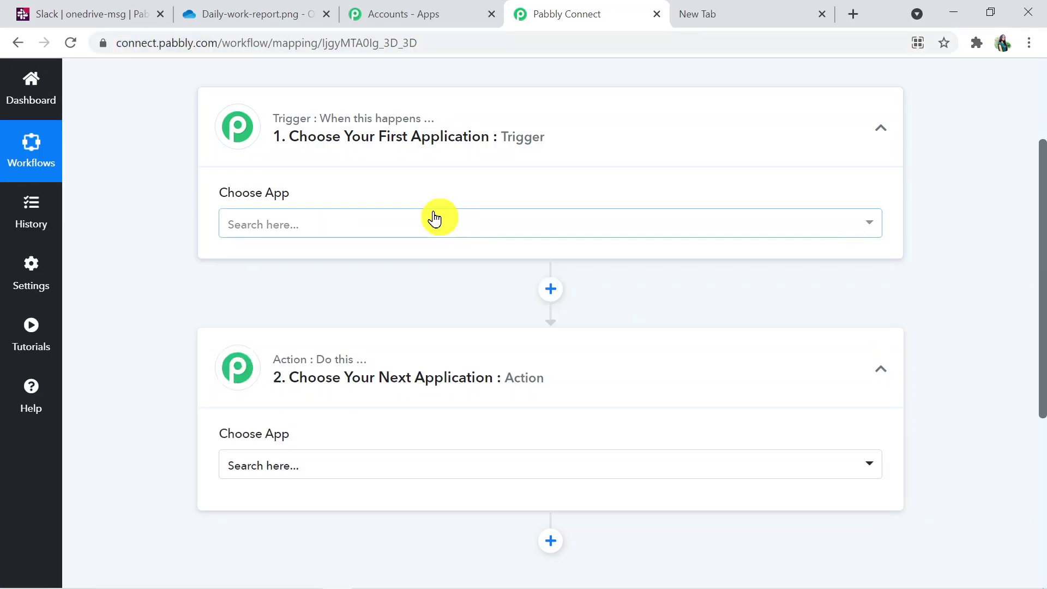
left_click(434, 219)
type("micro")
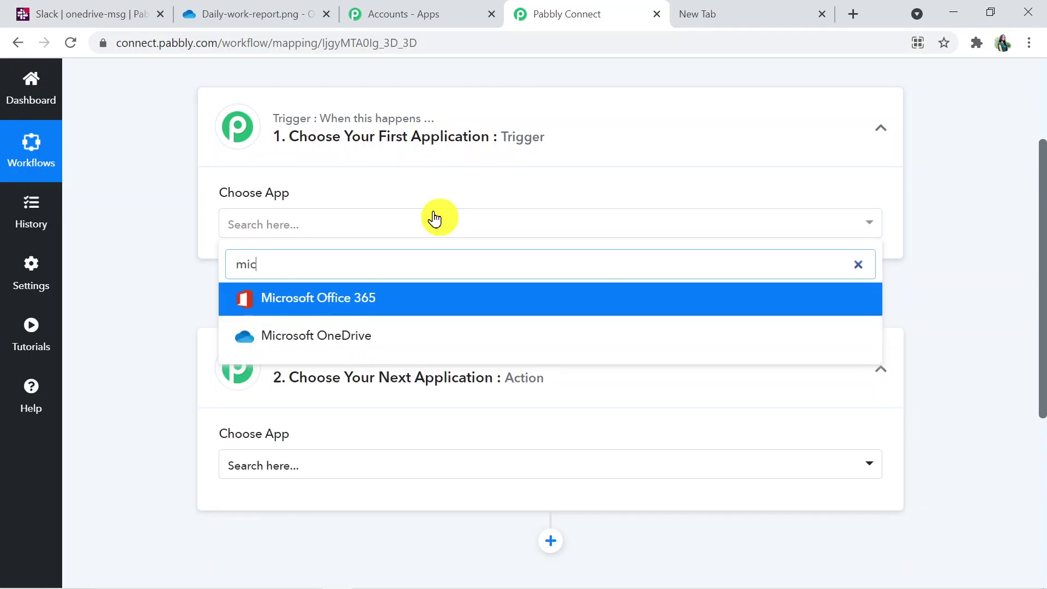
left_click(434, 331)
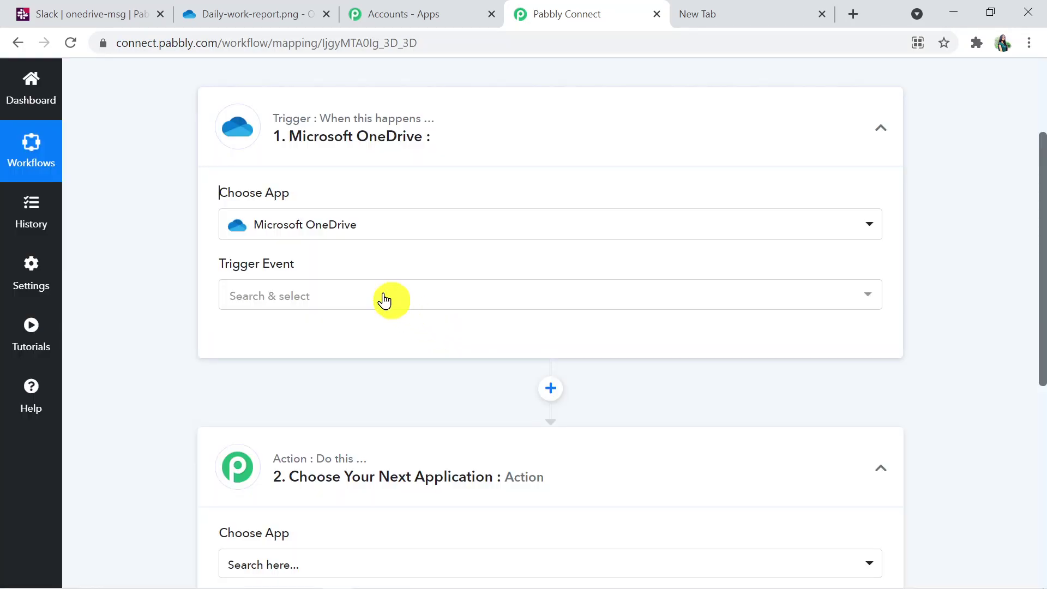
left_click(379, 295)
left_click(347, 391)
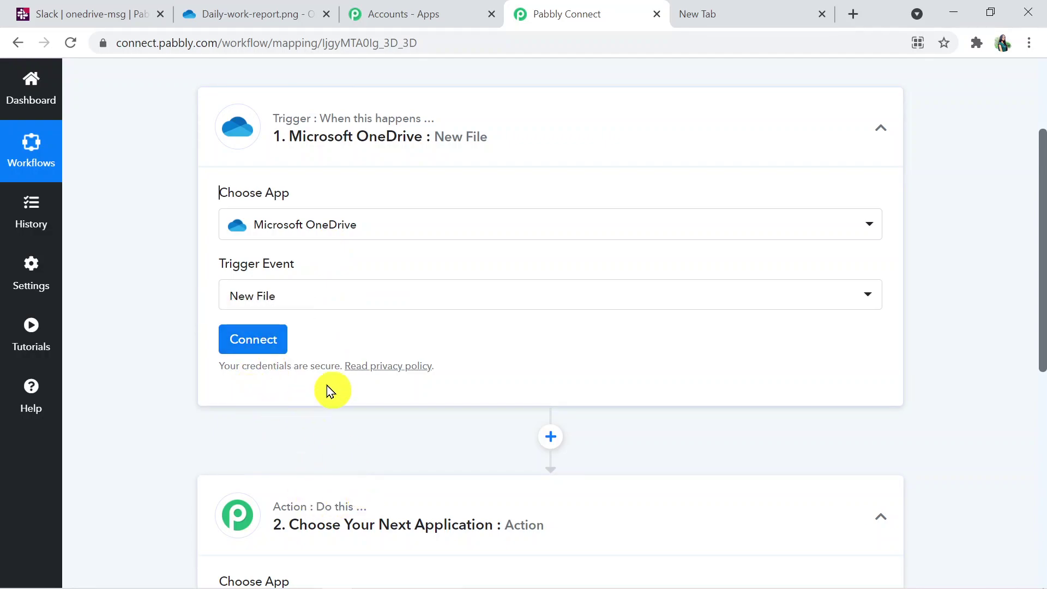
Connect a Microsoft OneDrive account by granting Pabbly Connect access and confirming success.
left_click(258, 342)
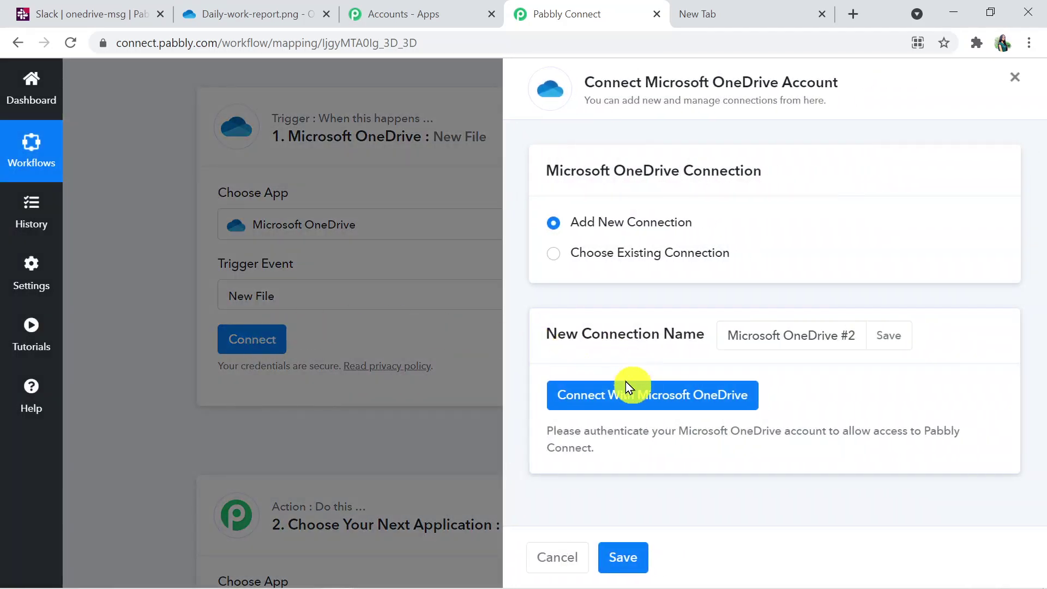
left_click(619, 400)
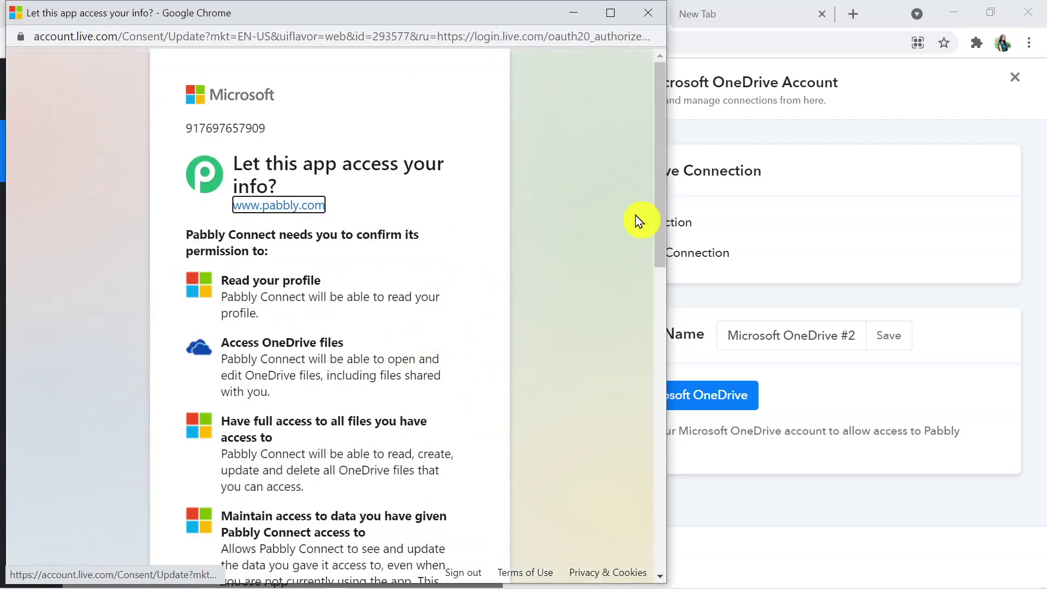
left_click_drag(662, 249, 659, 506)
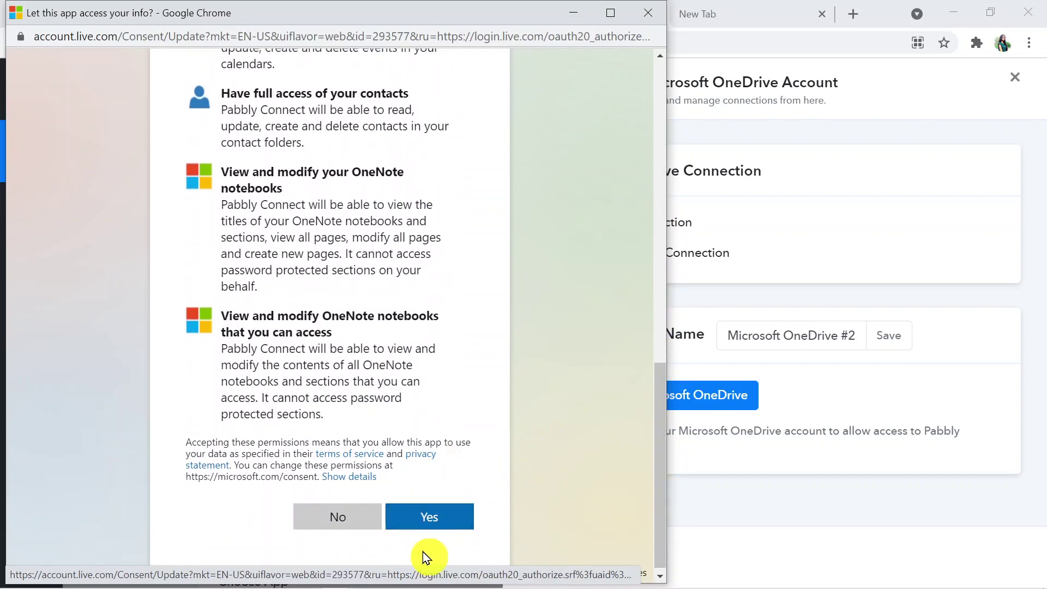
left_click(440, 525)
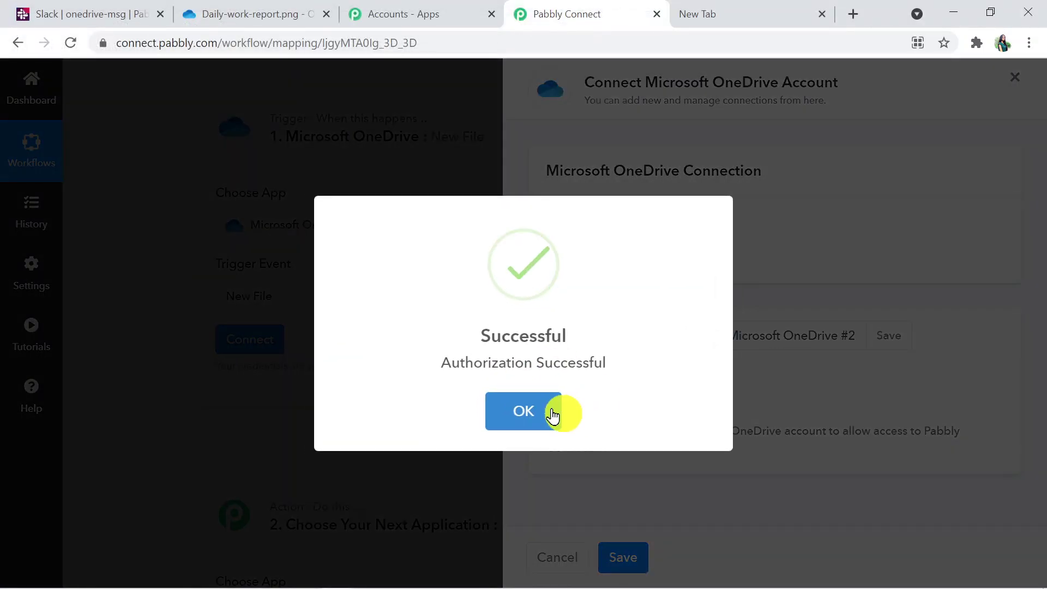
left_click(551, 412)
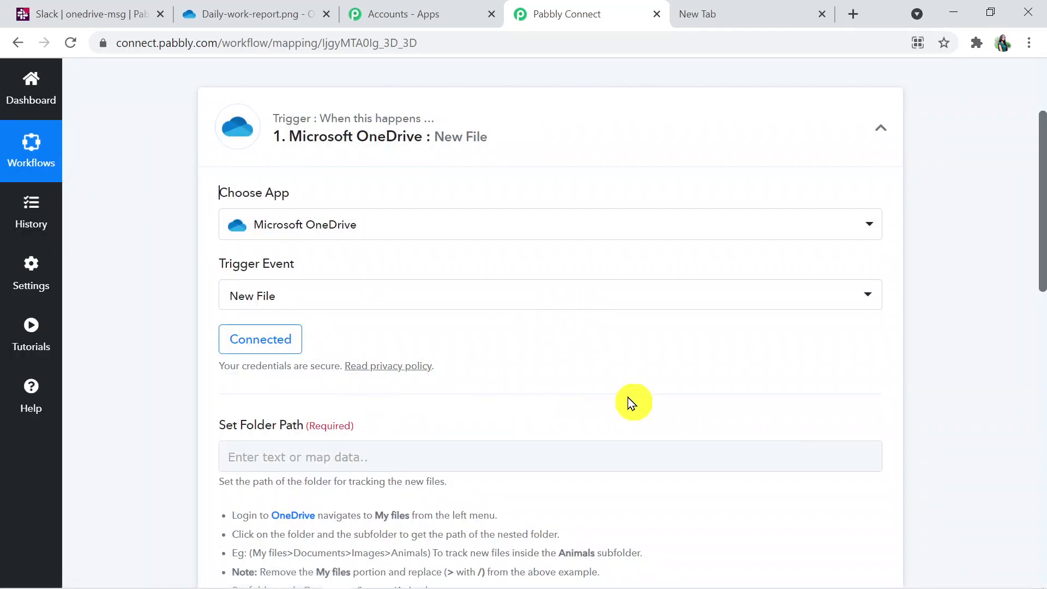
Check the Project Reports folder's location in OneDrive, then focus the trigger's folder path field.
left_click_drag(1041, 251, 1041, 327)
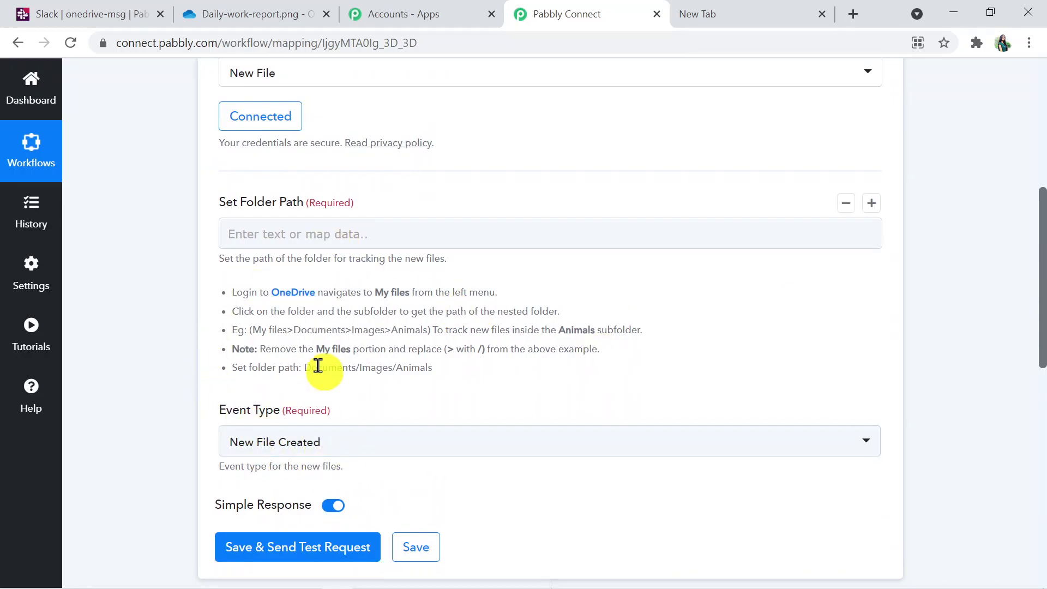
left_click(296, 225)
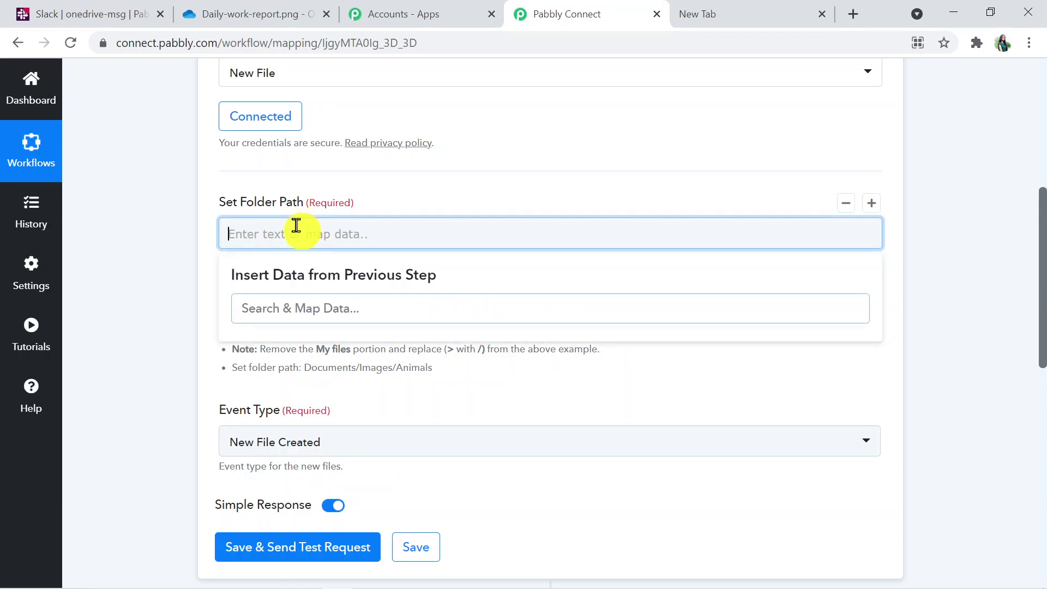
left_click(459, 188)
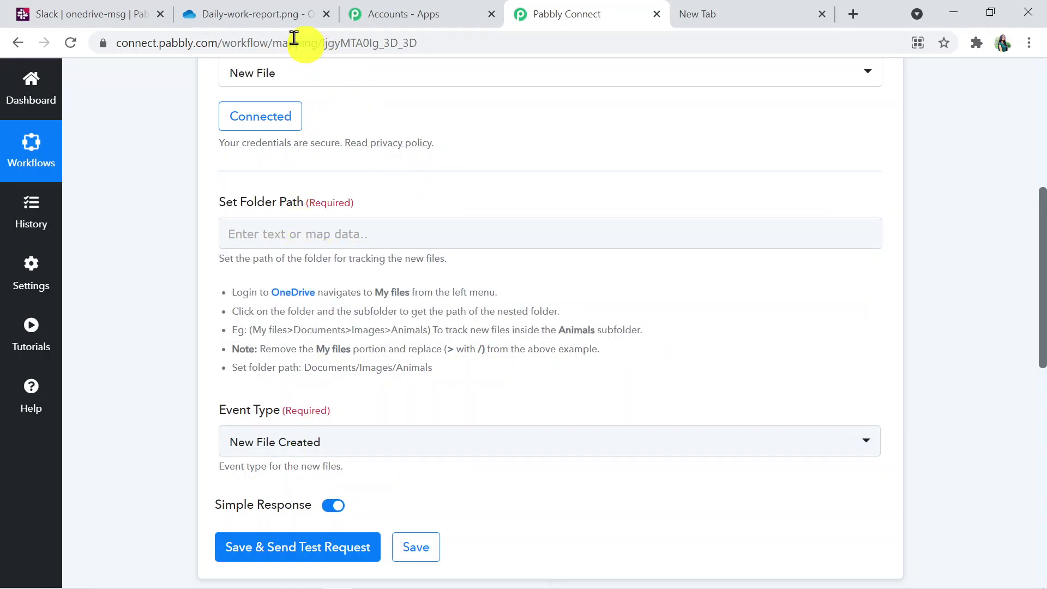
left_click(274, 19)
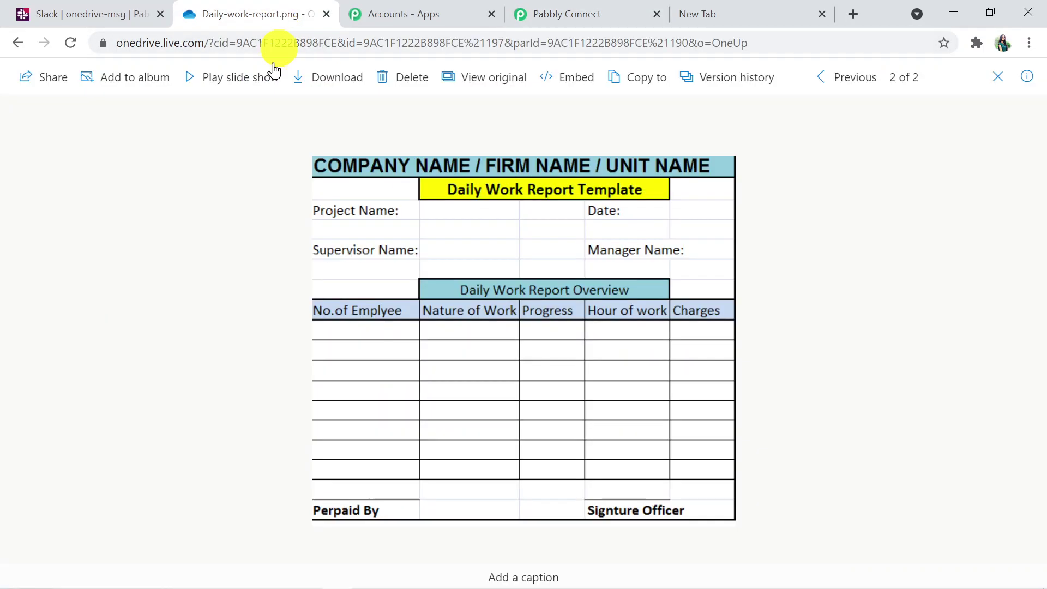
left_click(12, 42)
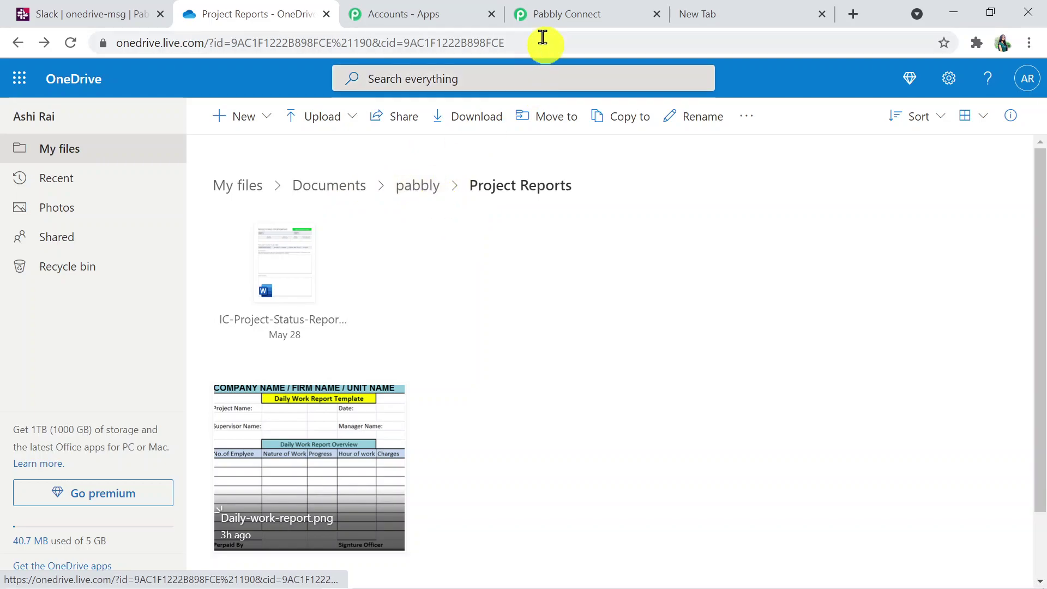
left_click(569, 12)
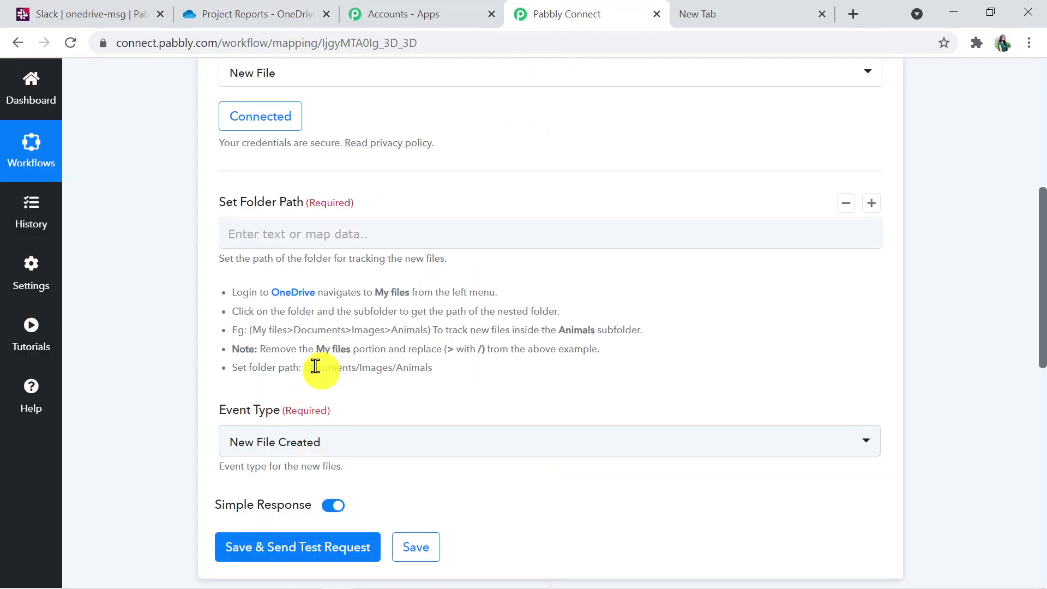
left_click(348, 236)
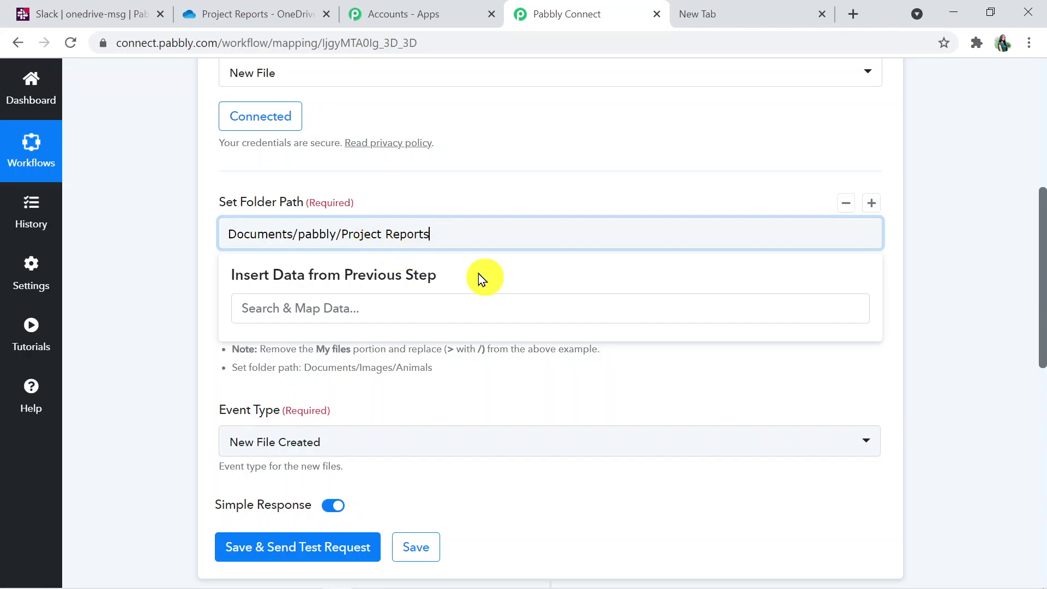
Finish the folder path Documents/pabbly/Project Reports and switch to the OneDrive folder.
left_click(704, 534)
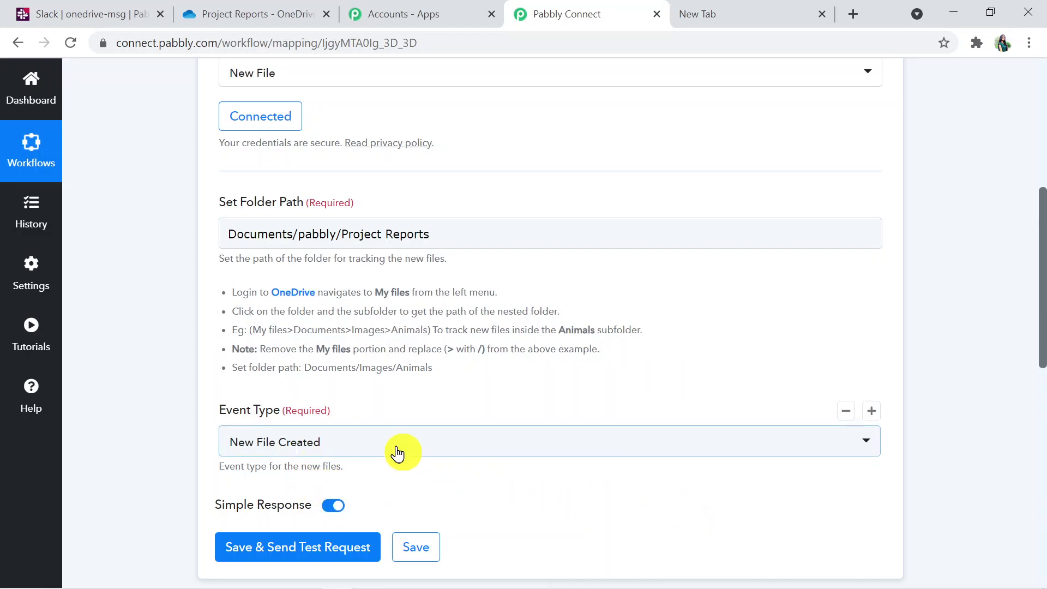
left_click(244, 14)
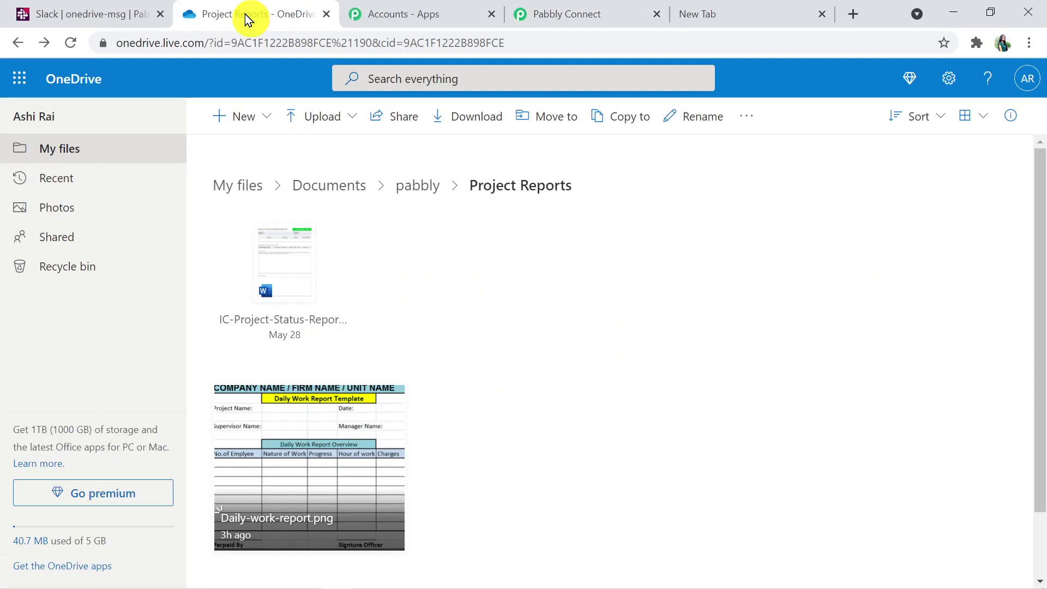
Upload New-Process-Flow-1024x654.png from Downloads into the Project Reports folder.
left_click(314, 129)
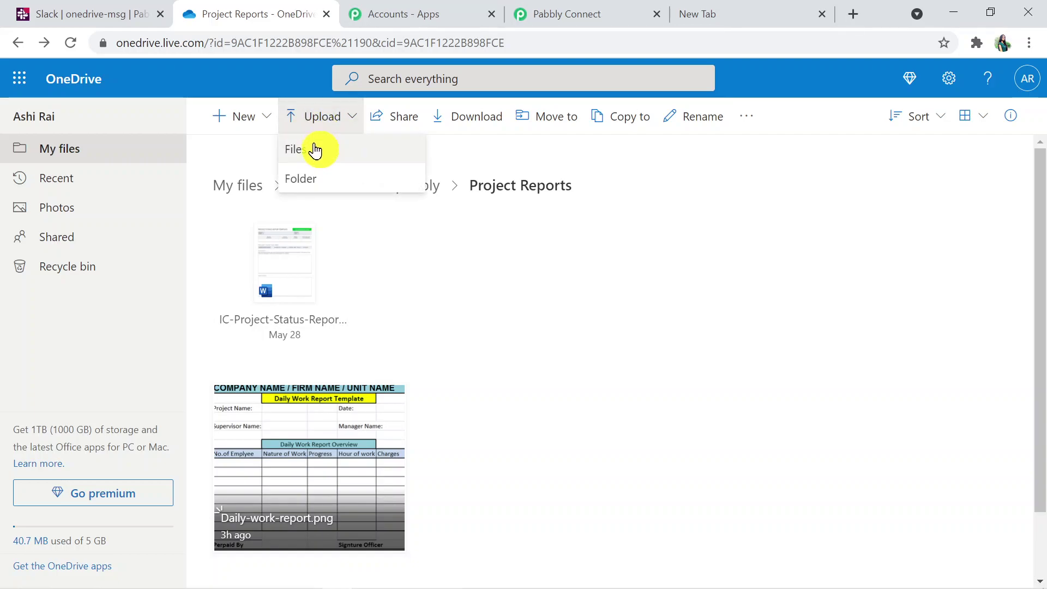
left_click(316, 149)
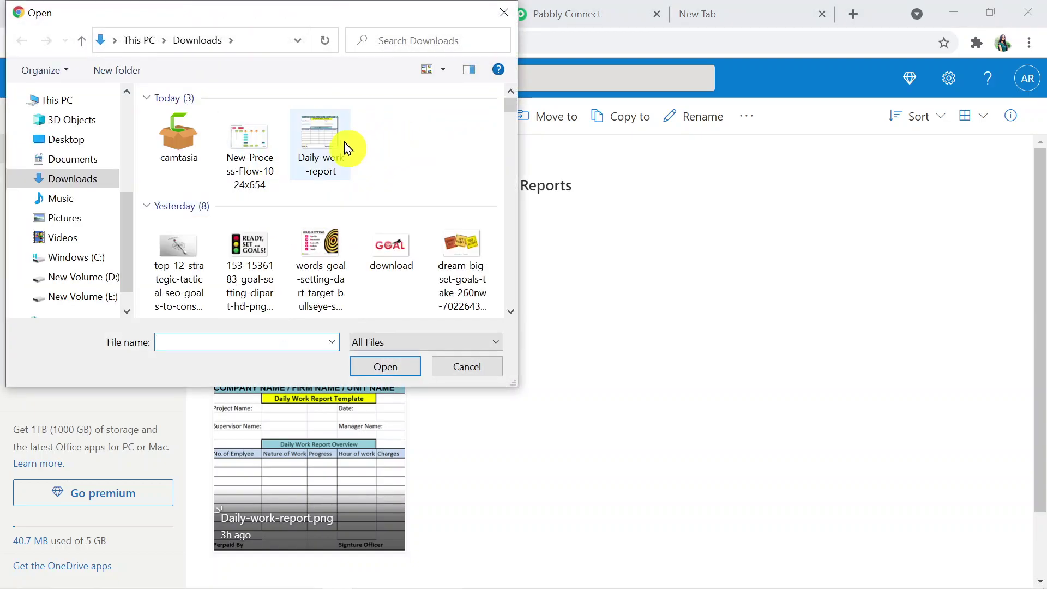
left_click(254, 165)
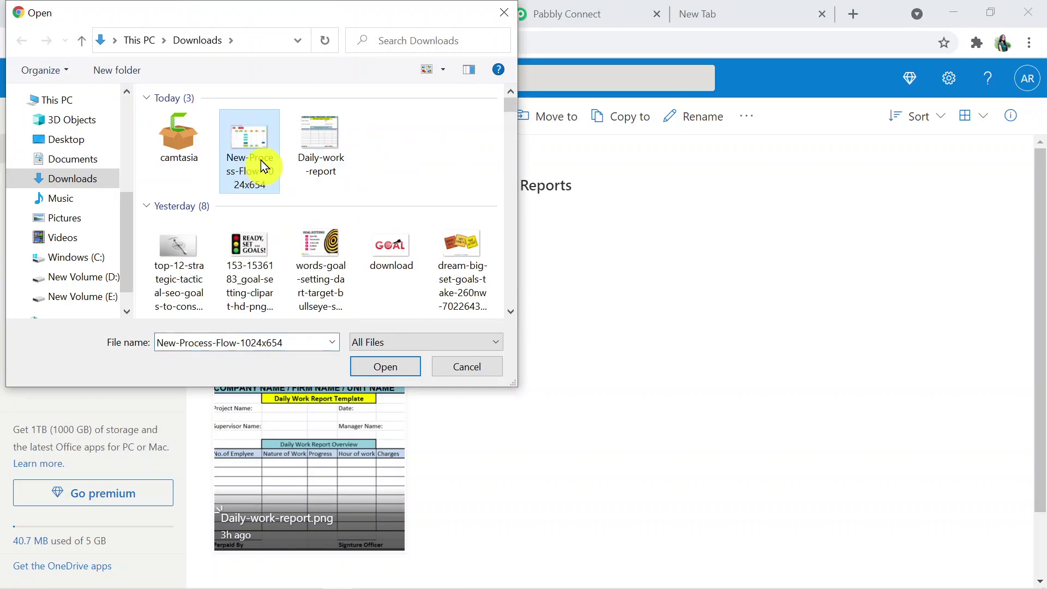
left_click(400, 372)
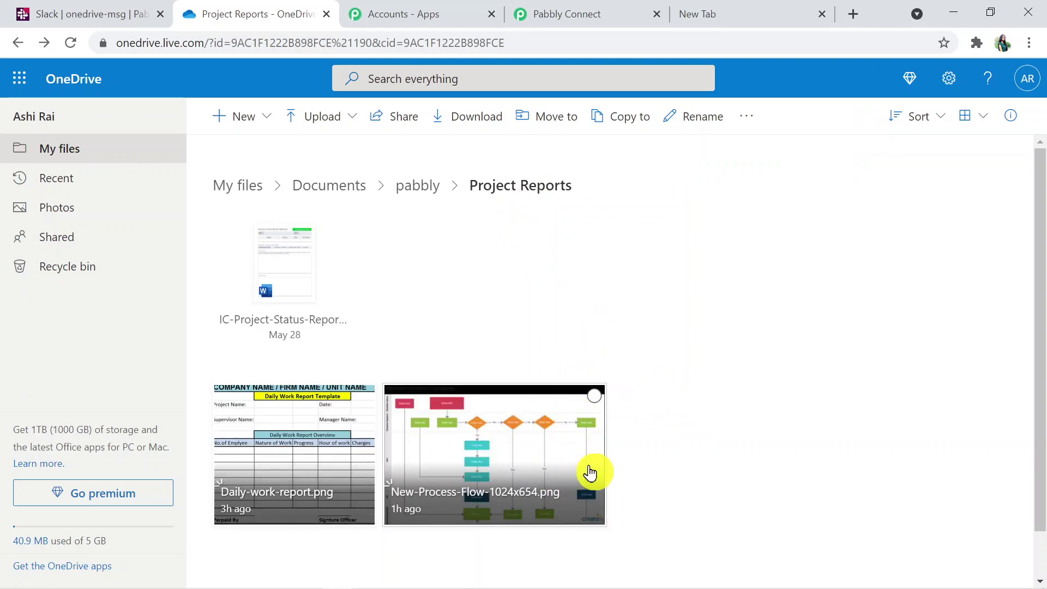
Save and test the trigger, reviewing the 1024x654 image/png response down to step 2.
left_click(575, 13)
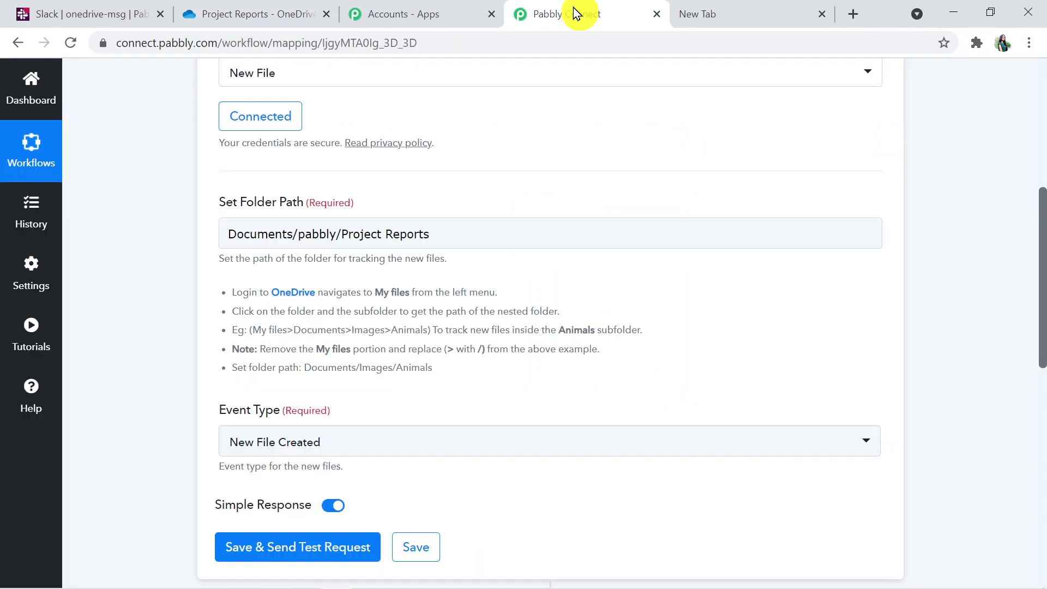
left_click(305, 551)
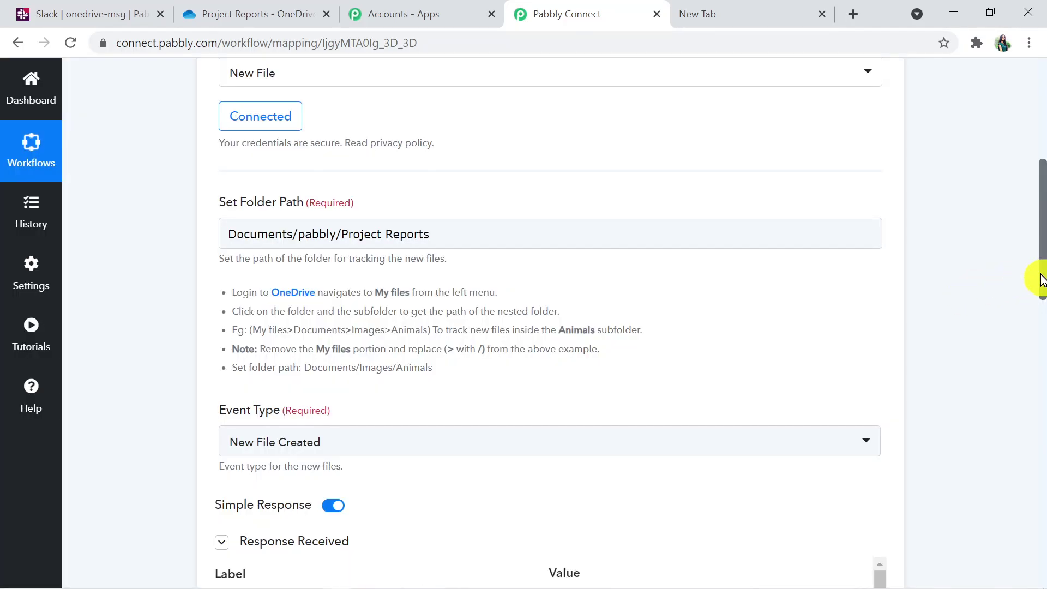
left_click_drag(1042, 280, 1042, 395)
left_click_drag(877, 203, 905, 505)
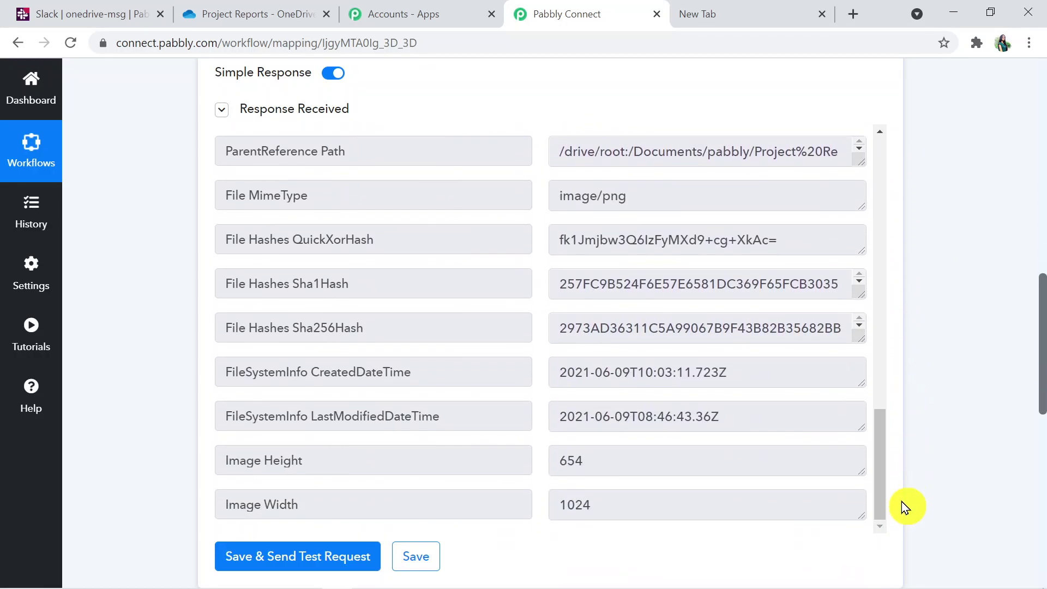
left_click_drag(1042, 369, 1043, 407)
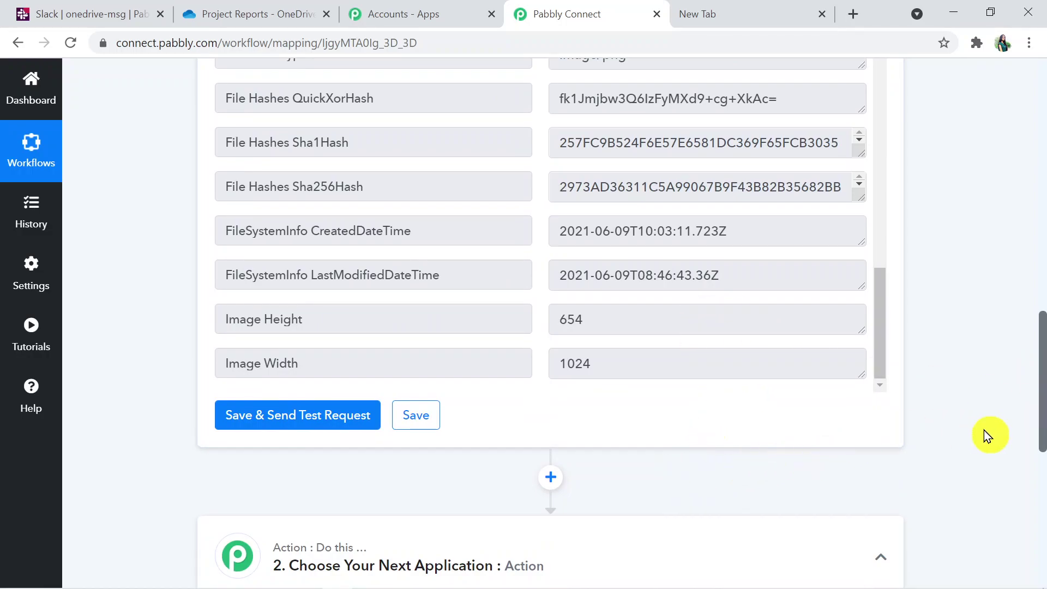
left_click_drag(1040, 420, 1042, 457)
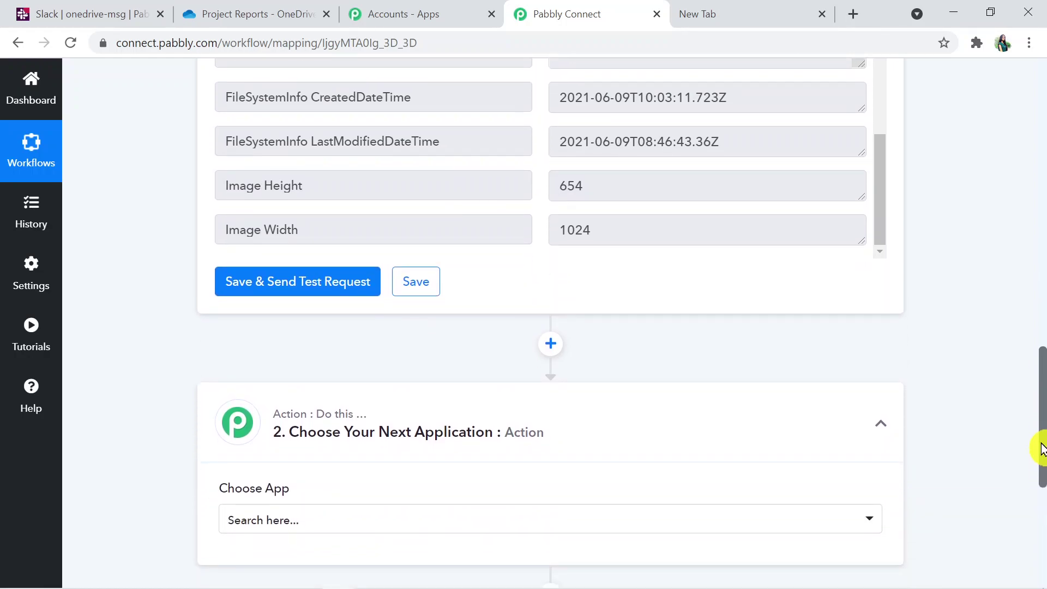
left_click_drag(1042, 449, 1036, 478)
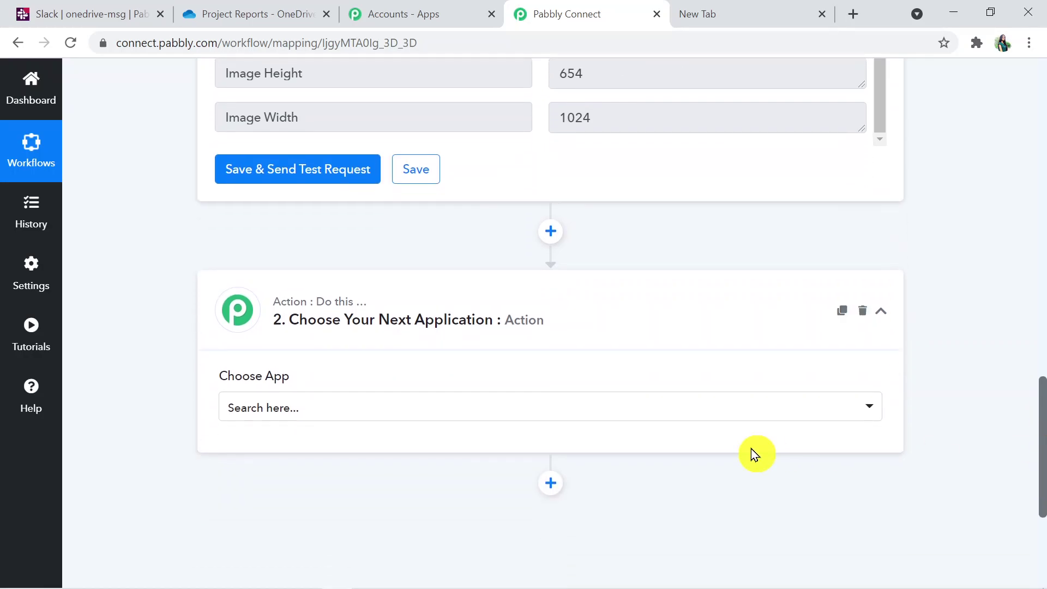
Search 'sla' in Choose App and pick Slack as the second step's app.
left_click(529, 404)
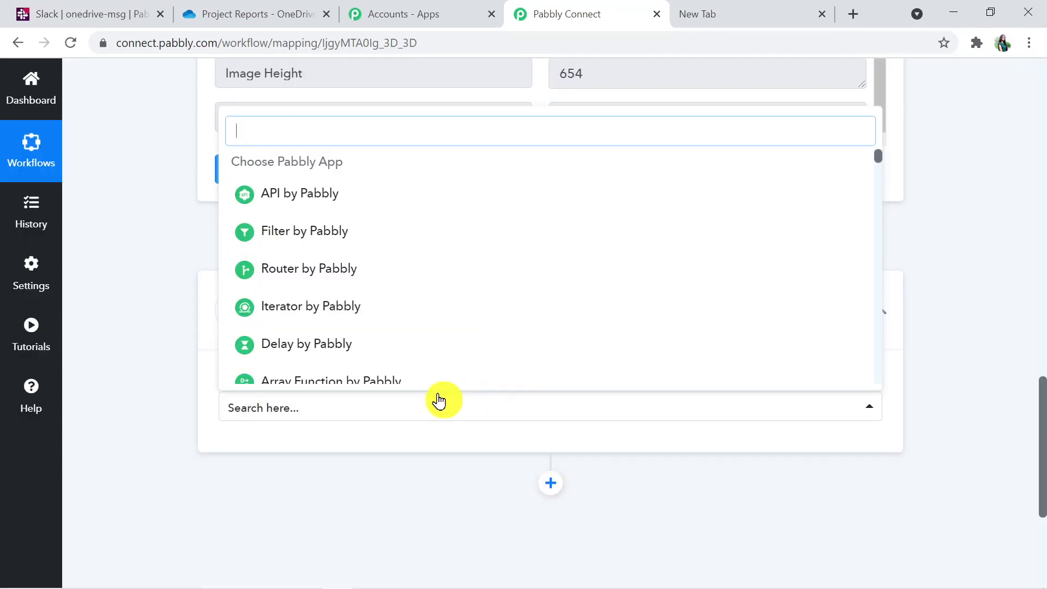
type("sla")
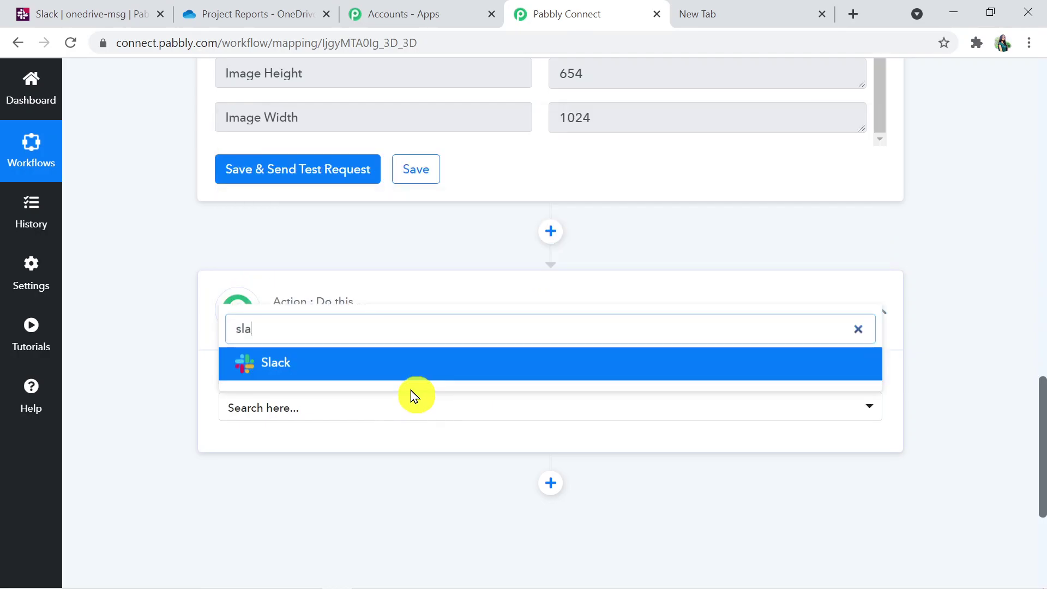
left_click(413, 381)
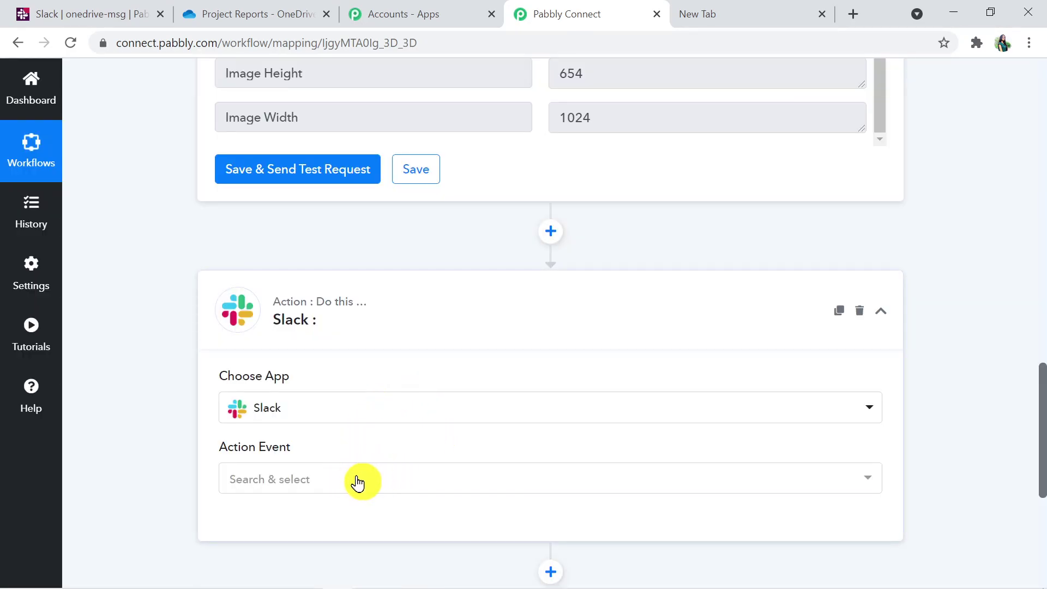
Set the action event to Send Channel Message (with Image) and begin connecting a Slack account.
left_click(353, 482)
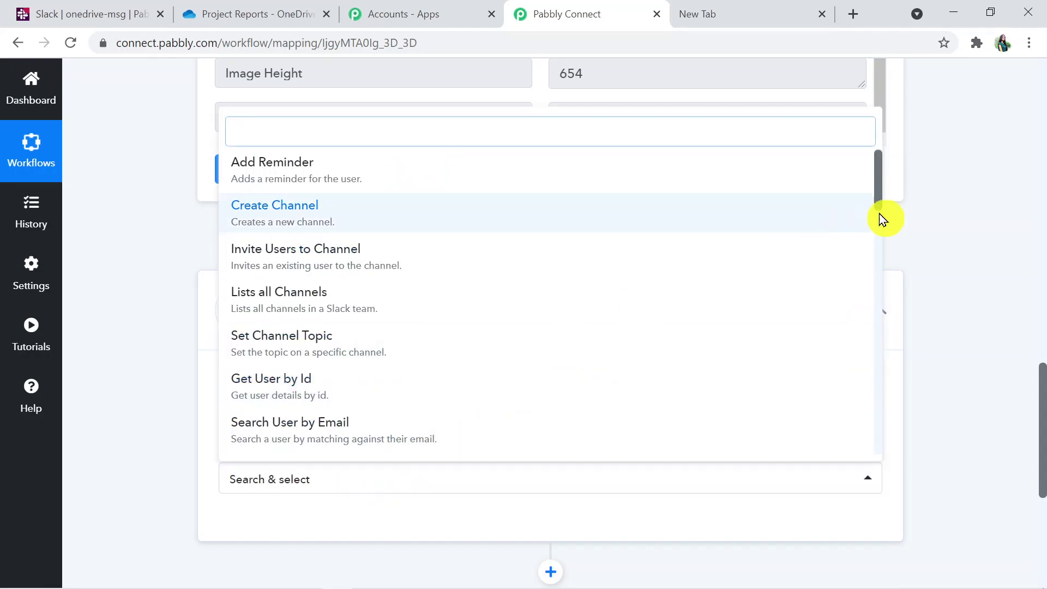
left_click_drag(878, 173, 881, 248)
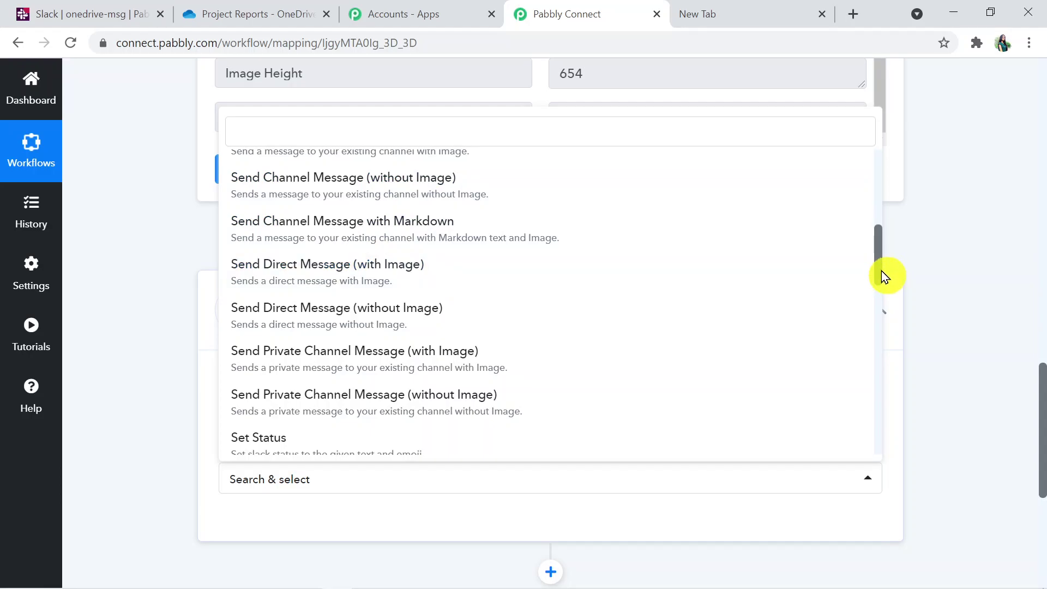
scroll(881, 270, "up", 1)
left_click(527, 210)
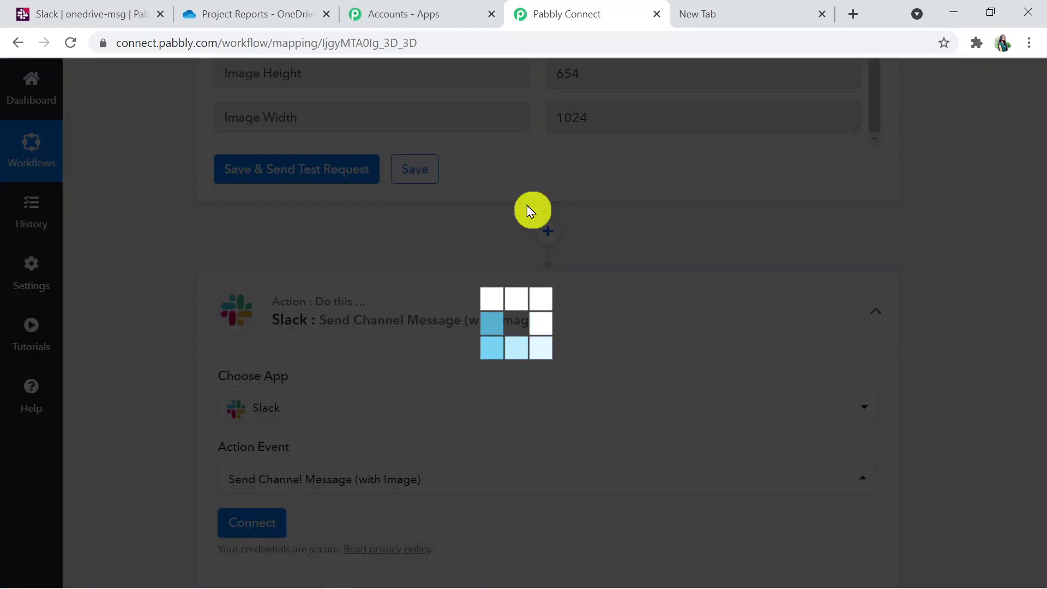
left_click(262, 529)
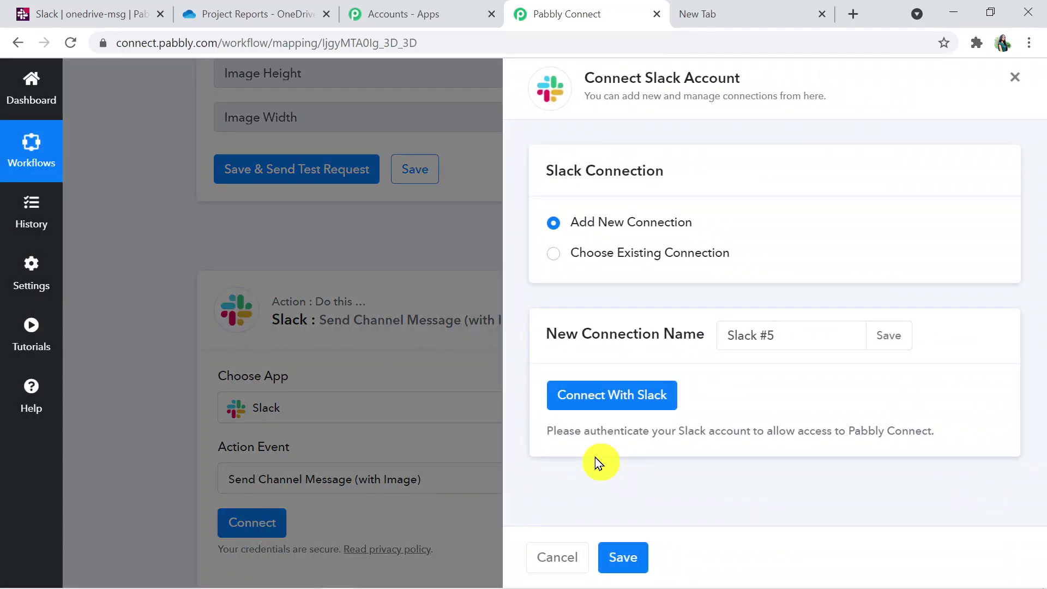
Allow Pabbly Connect access to the Slack workspace and confirm the successful connection.
left_click(632, 386)
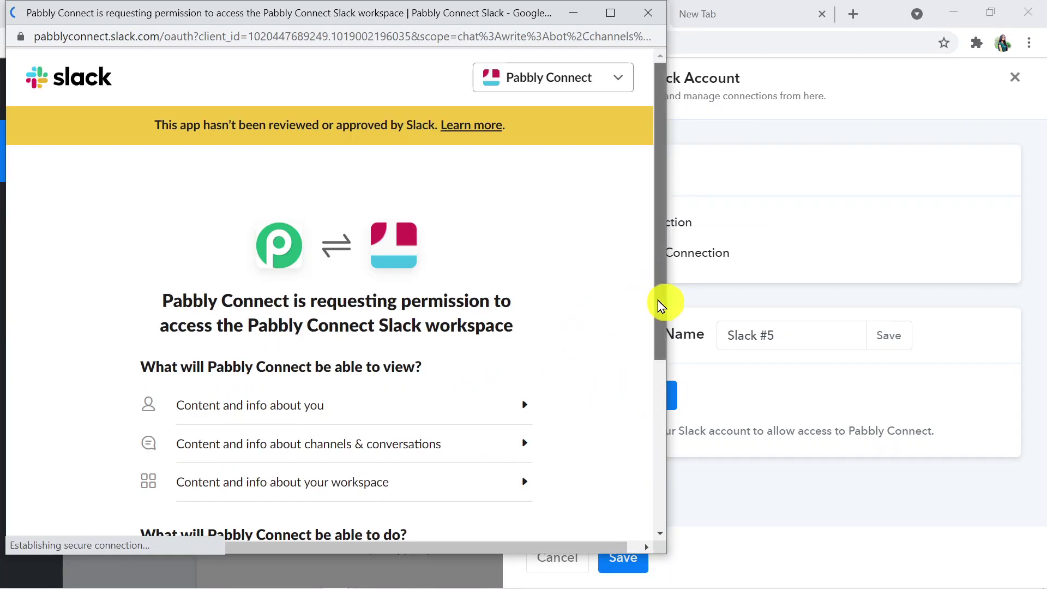
left_click_drag(662, 304, 666, 491)
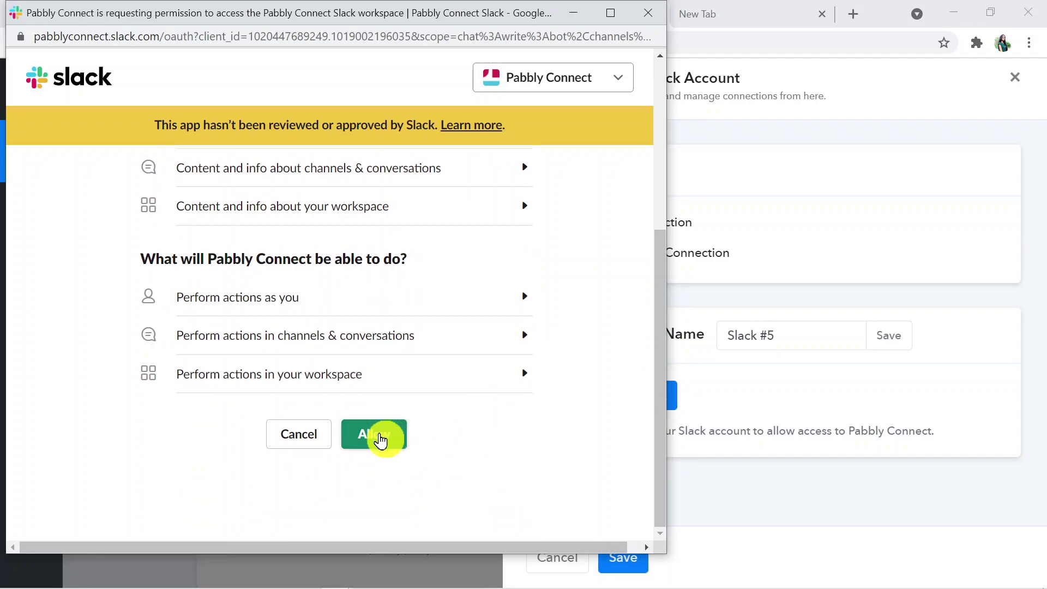
left_click(380, 441)
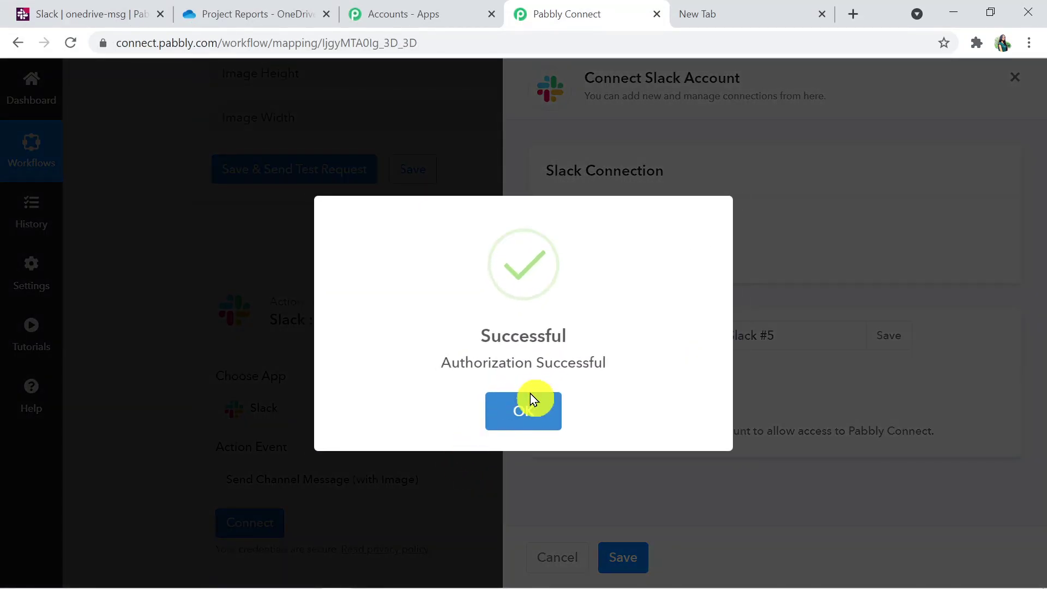
left_click(528, 395)
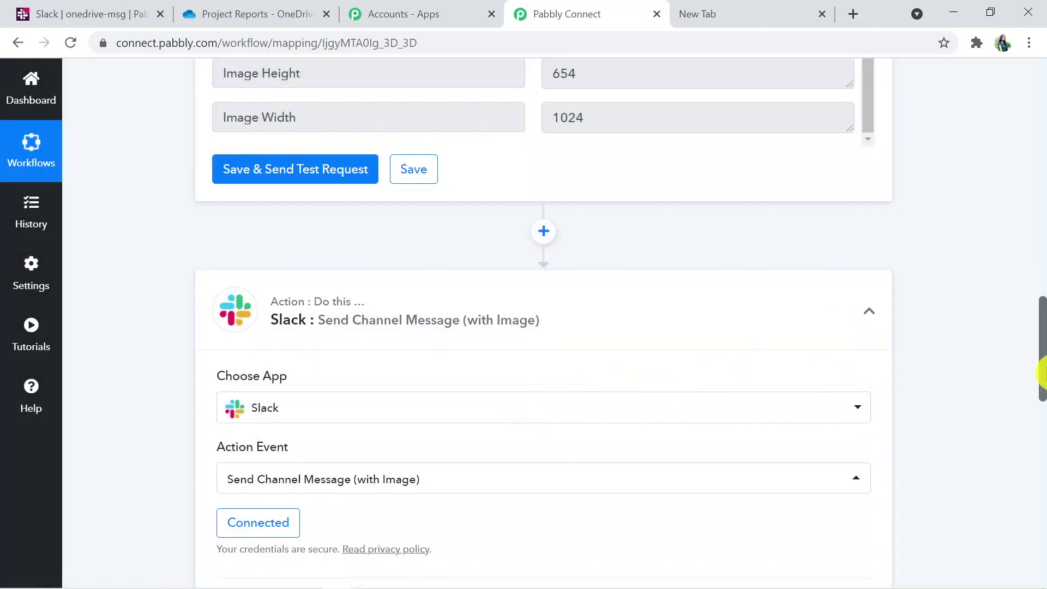
left_click_drag(1042, 373, 1010, 281)
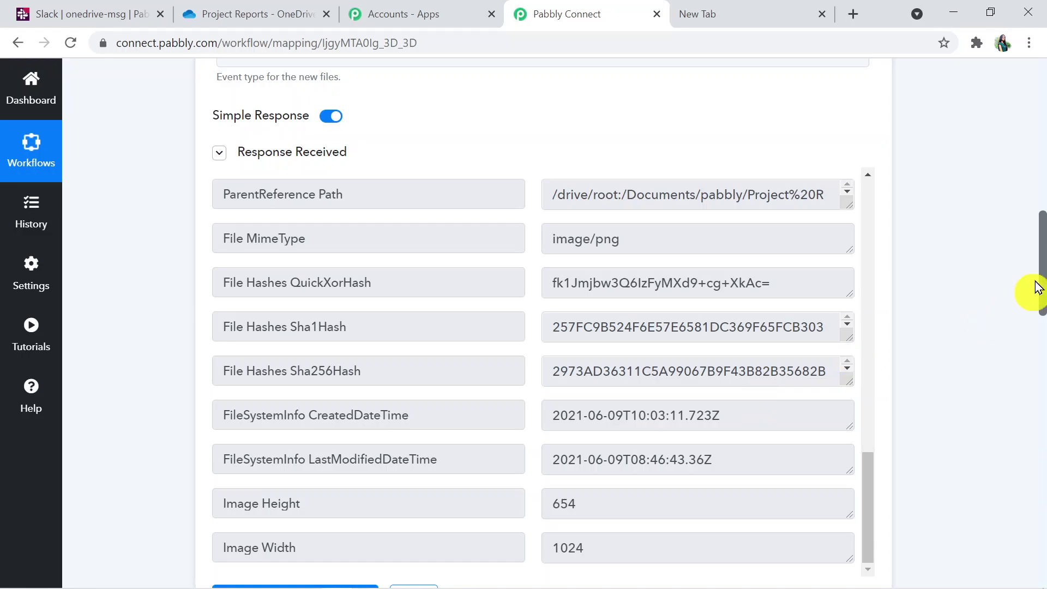
Check the channel name in Slack, then select onedrive-msg as the Slack step's channel.
left_click_drag(1042, 233, 1042, 436)
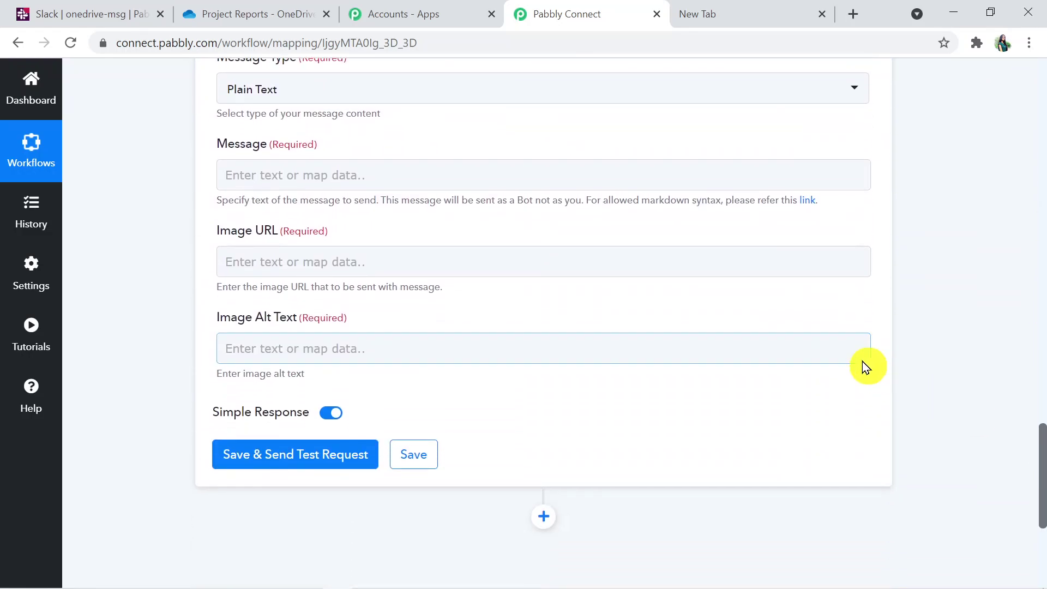
left_click_drag(1043, 504, 1040, 460)
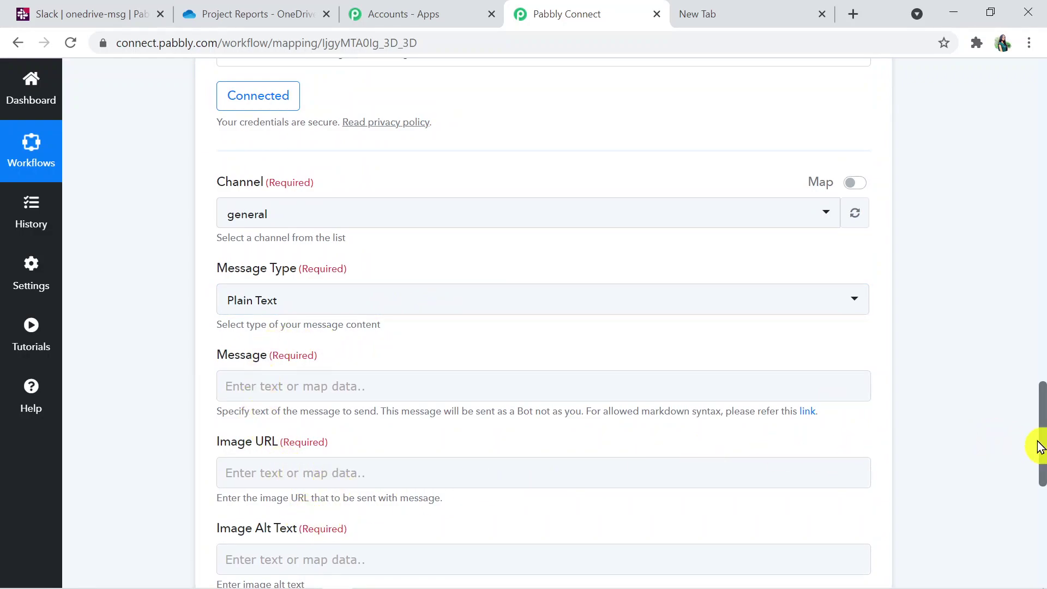
scroll(1042, 447, "down", 2)
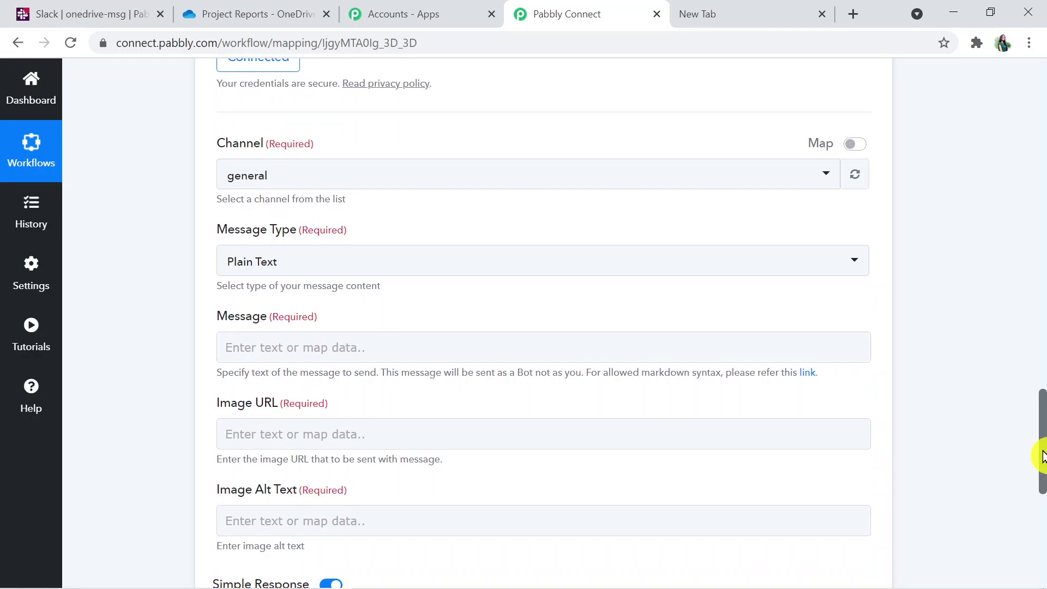
left_click(569, 151)
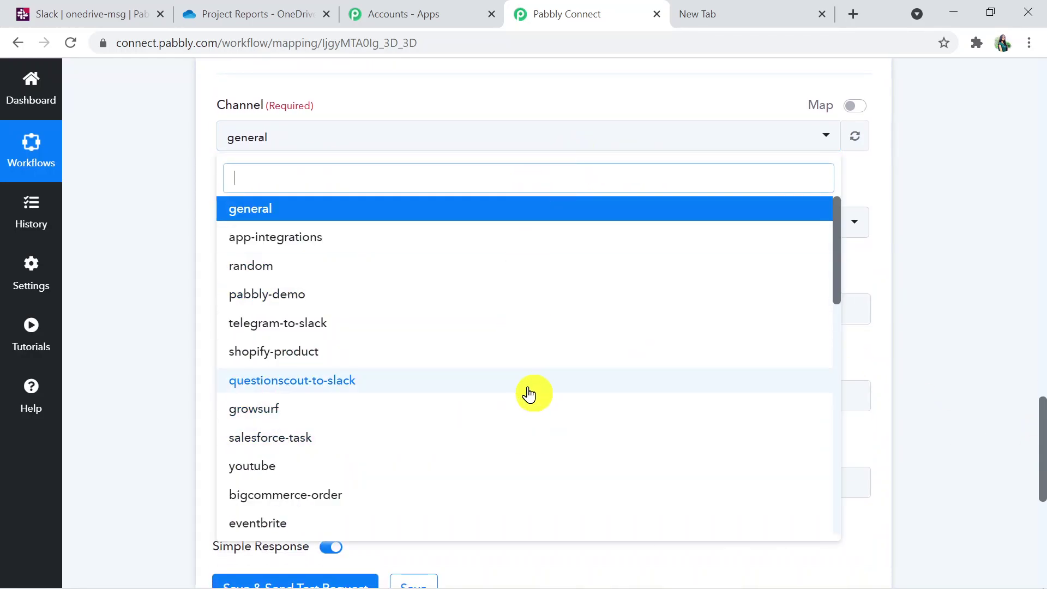
left_click(131, 7)
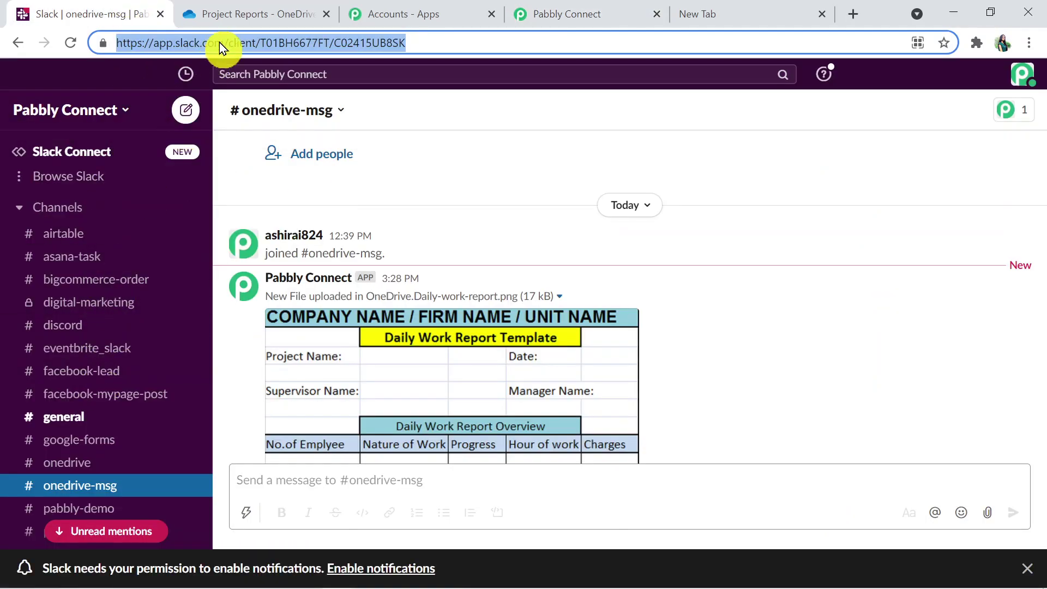
left_click(542, 9)
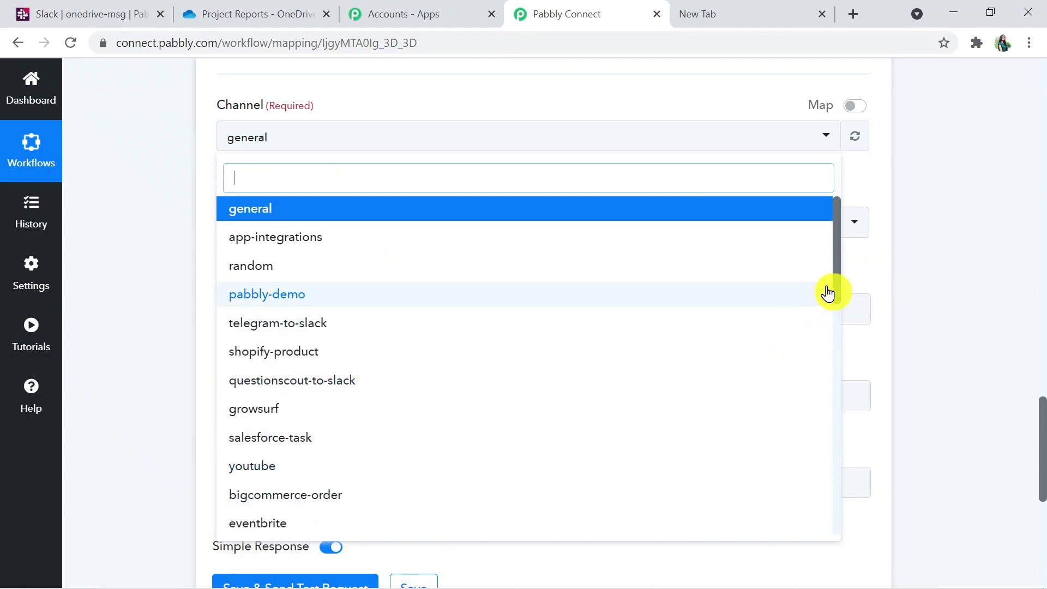
left_click_drag(833, 276, 828, 536)
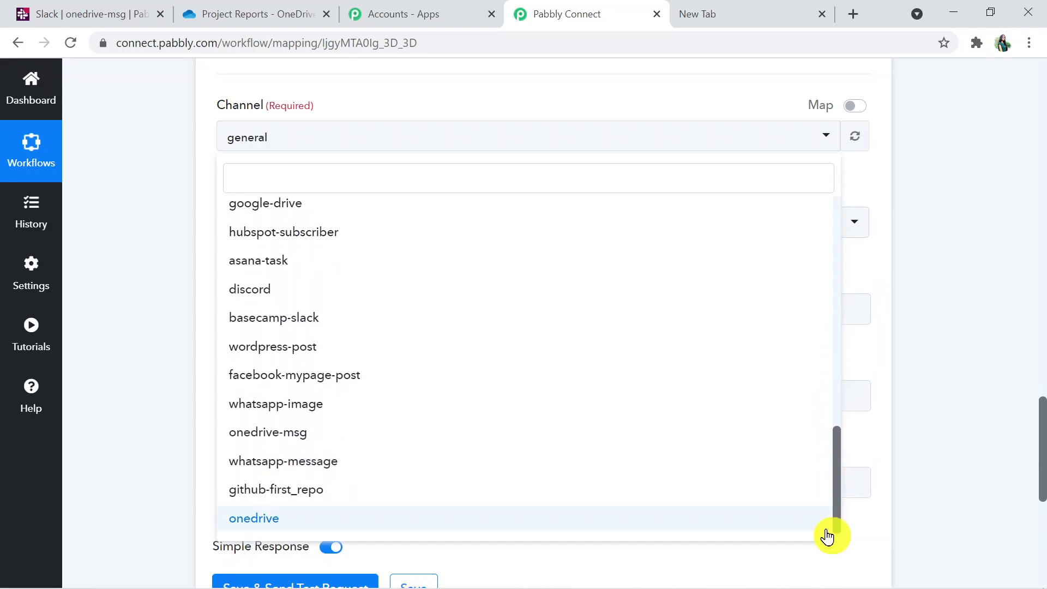
left_click(481, 428)
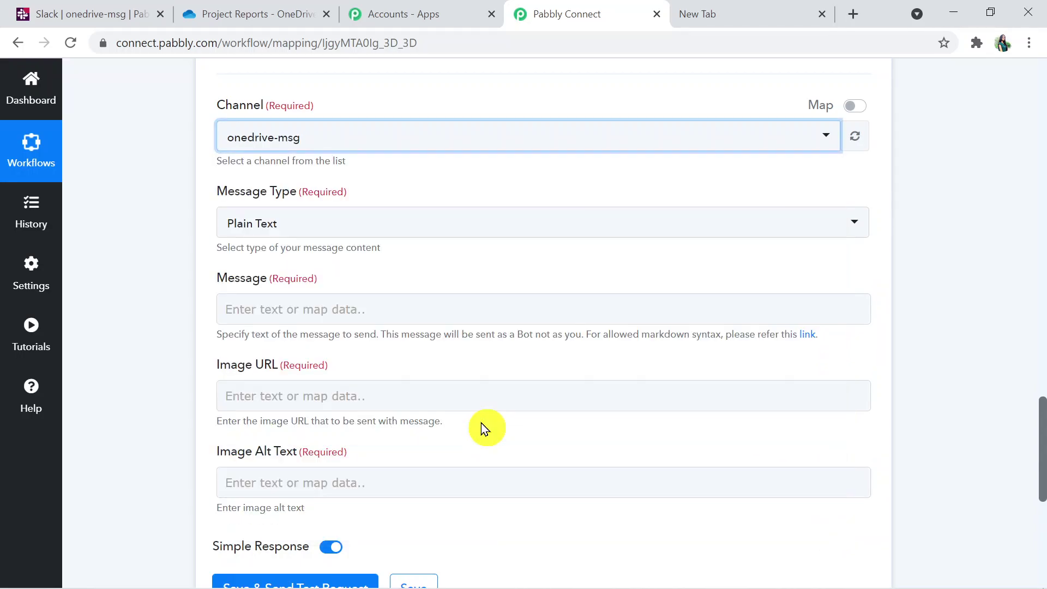
Keep the message type as Plain Text and move to the Message field.
left_click(449, 229)
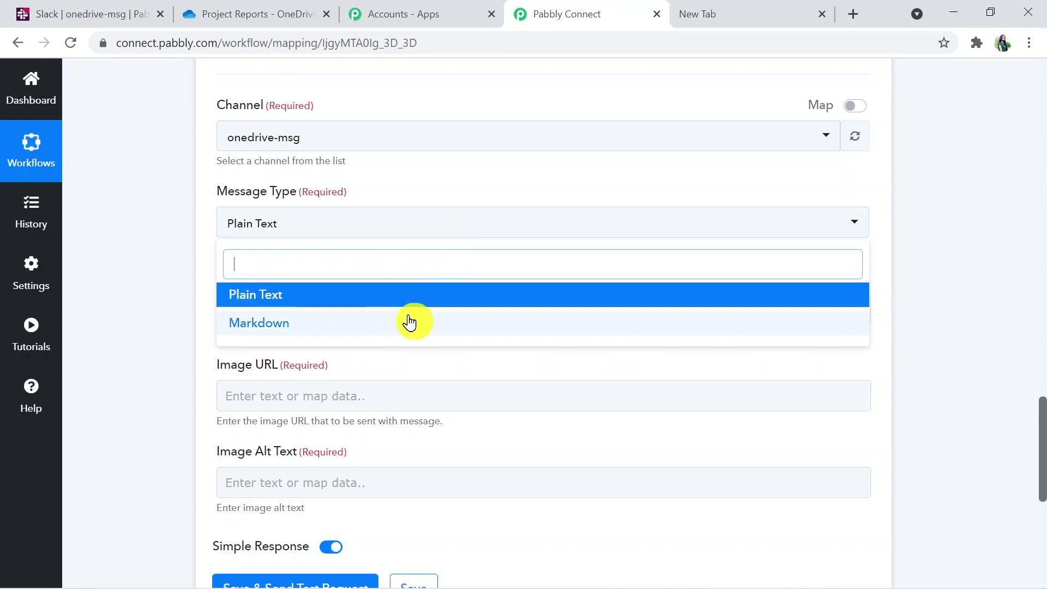
left_click(420, 295)
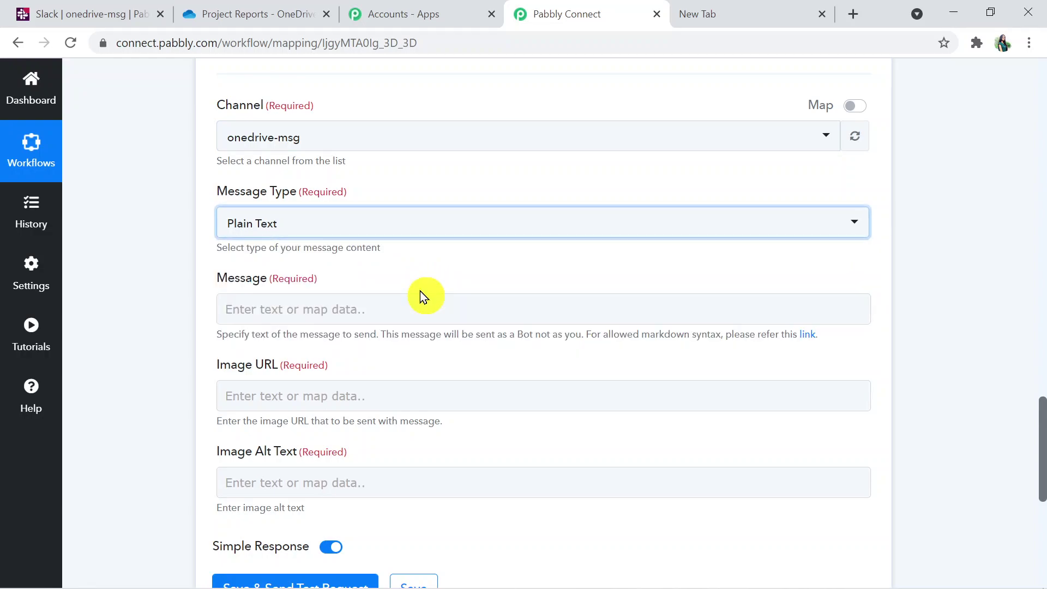
left_click(388, 304)
Write the message 'New file is uploaded in OneDrive.' and insert the OneDrive file Name.
left_click(388, 303)
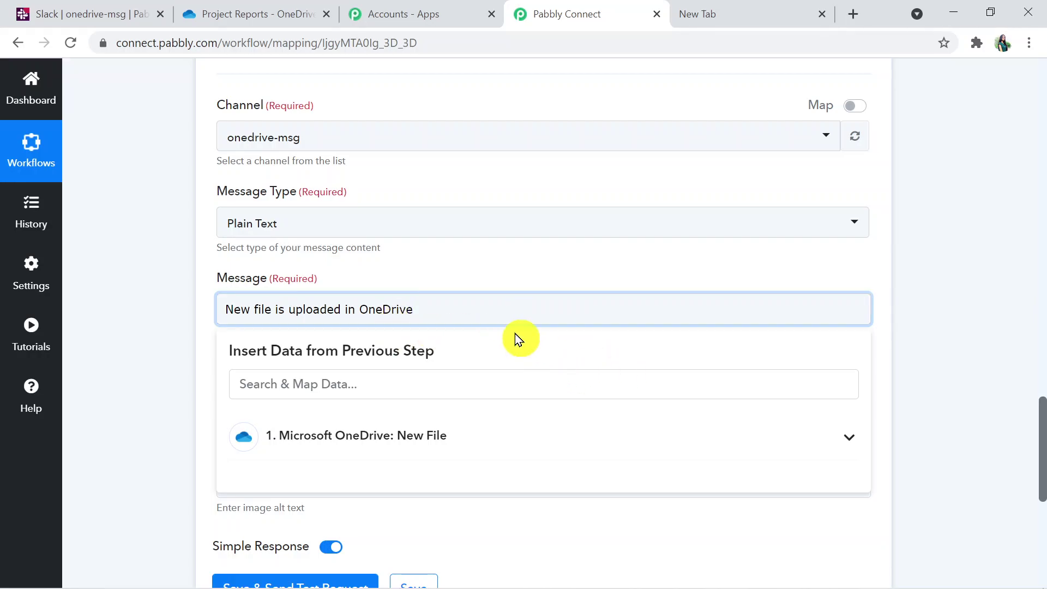
type(".")
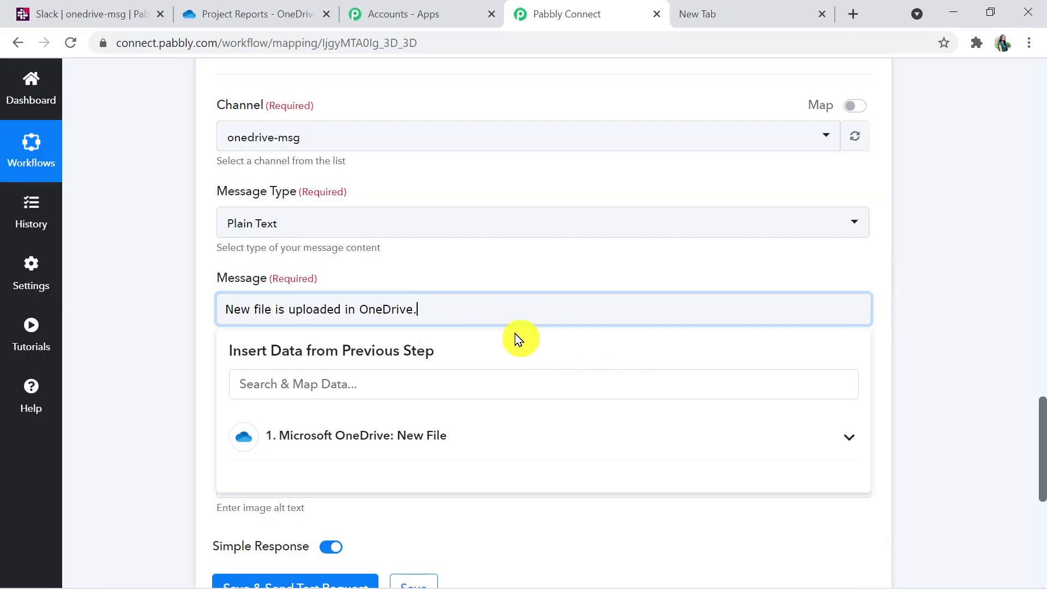
left_click(437, 433)
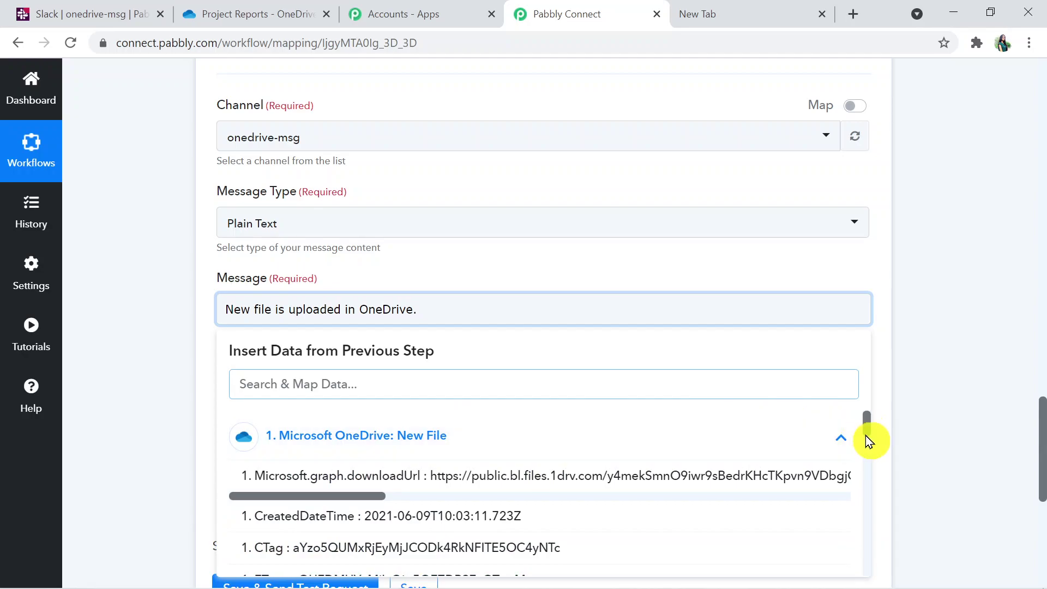
left_click_drag(866, 430, 868, 460)
left_click(584, 477)
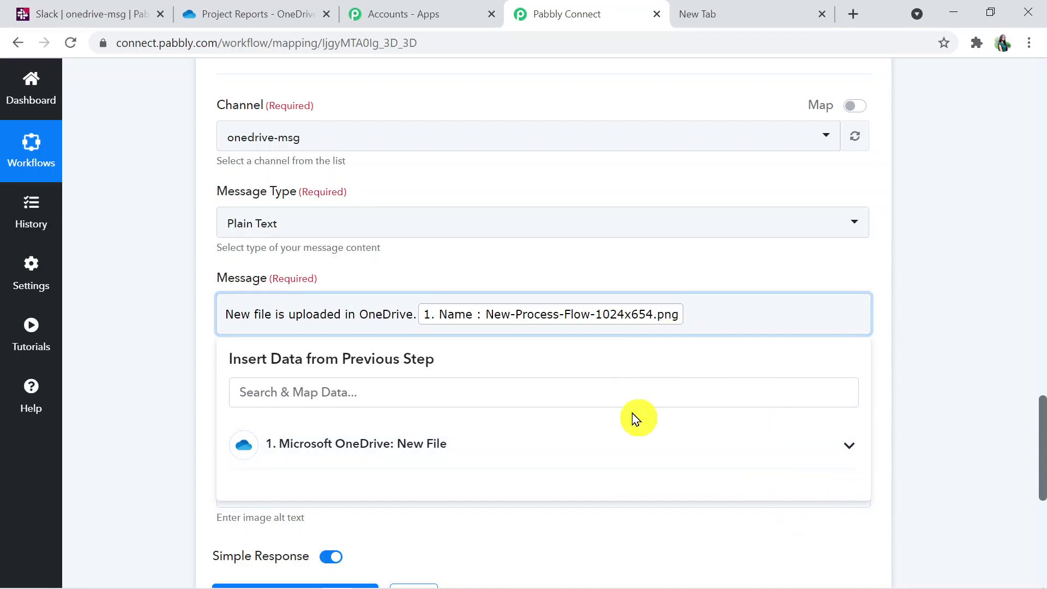
left_click_drag(1043, 432, 1042, 475)
left_click(838, 444)
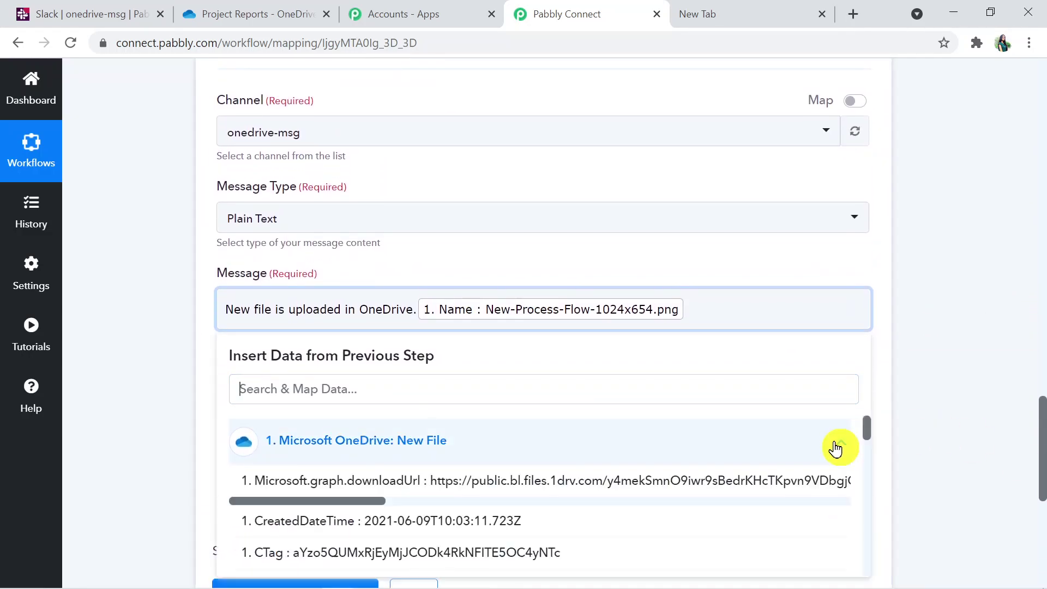
left_click_drag(871, 427, 893, 426)
left_click(894, 427)
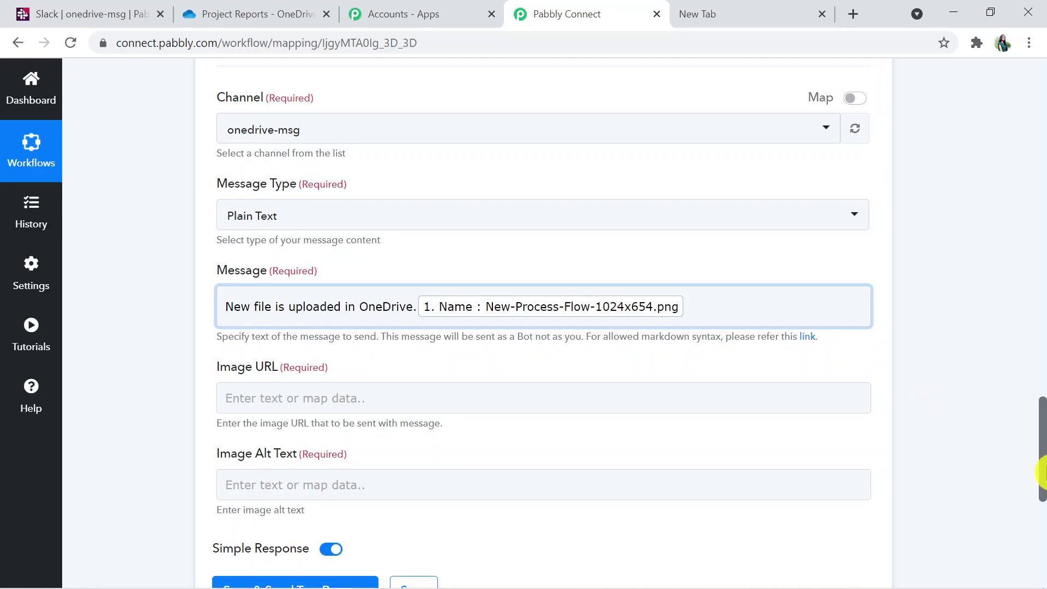
Map the OneDrive file's downloadUrl into the Image URL field.
scroll(1040, 427, "down", 1)
left_click(671, 338)
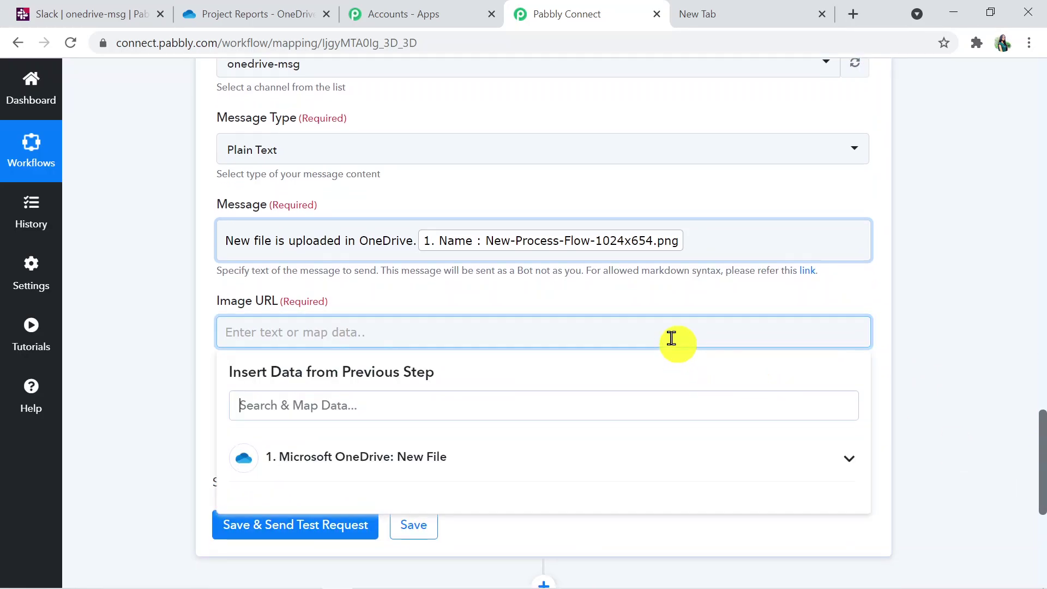
left_click(591, 448)
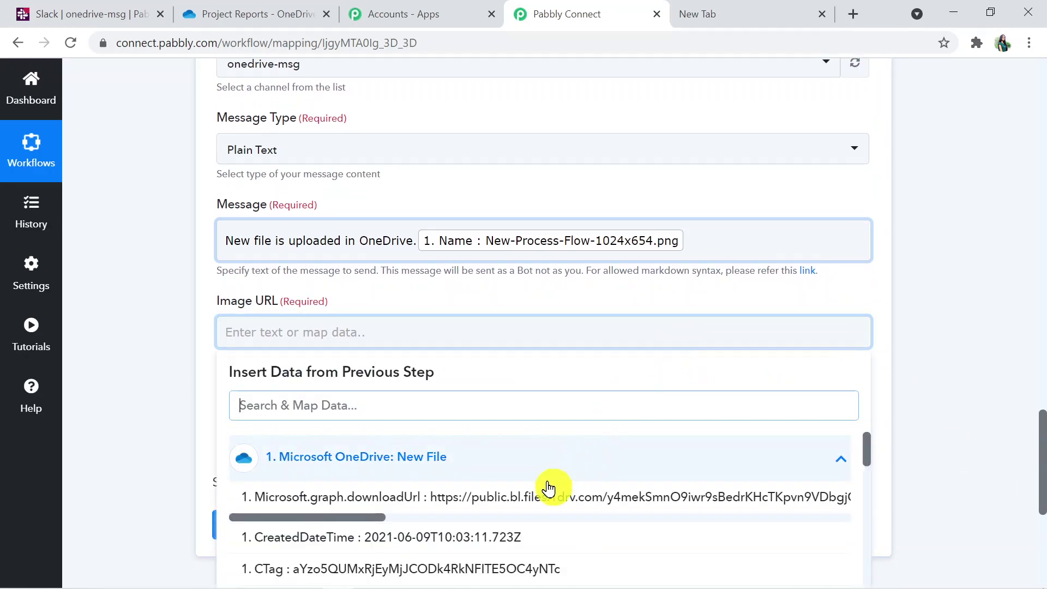
left_click(578, 492)
left_click(981, 439)
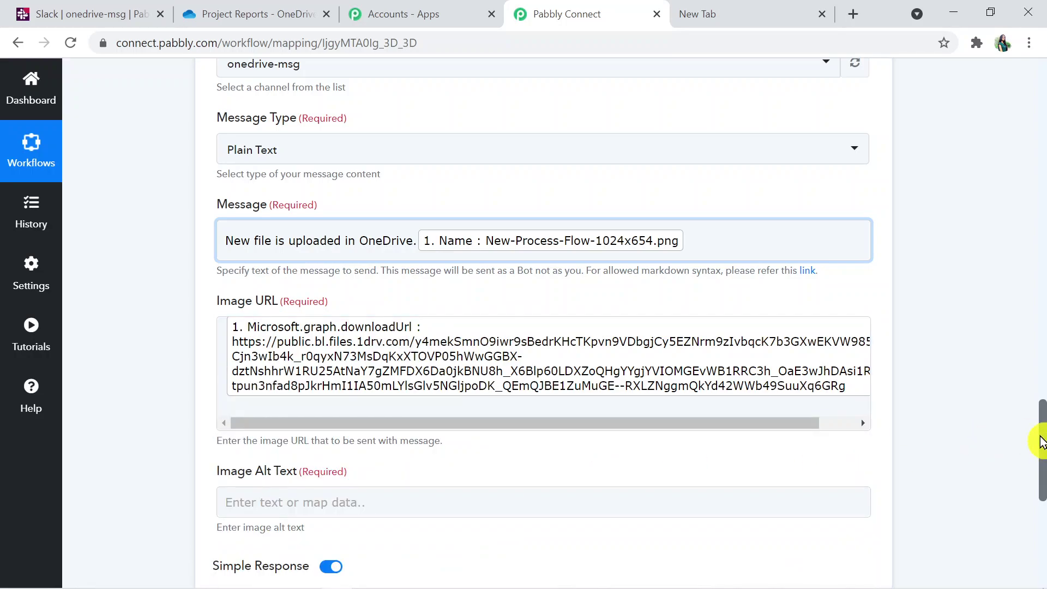
Enter 'Image' as the image alt text.
scroll(1043, 436, "down", 3)
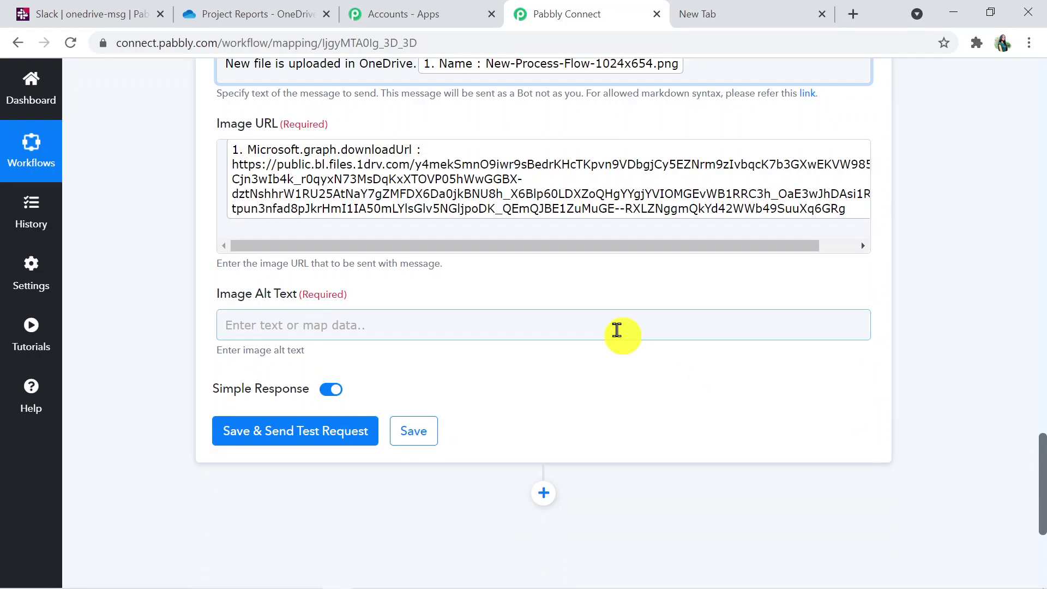
left_click(577, 330)
type("Image")
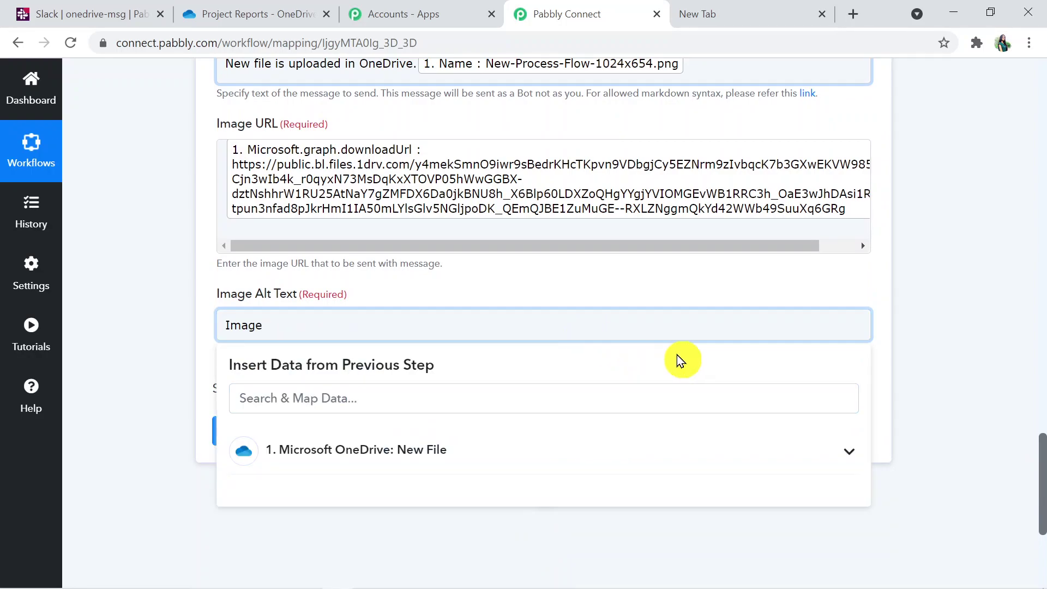
left_click(783, 579)
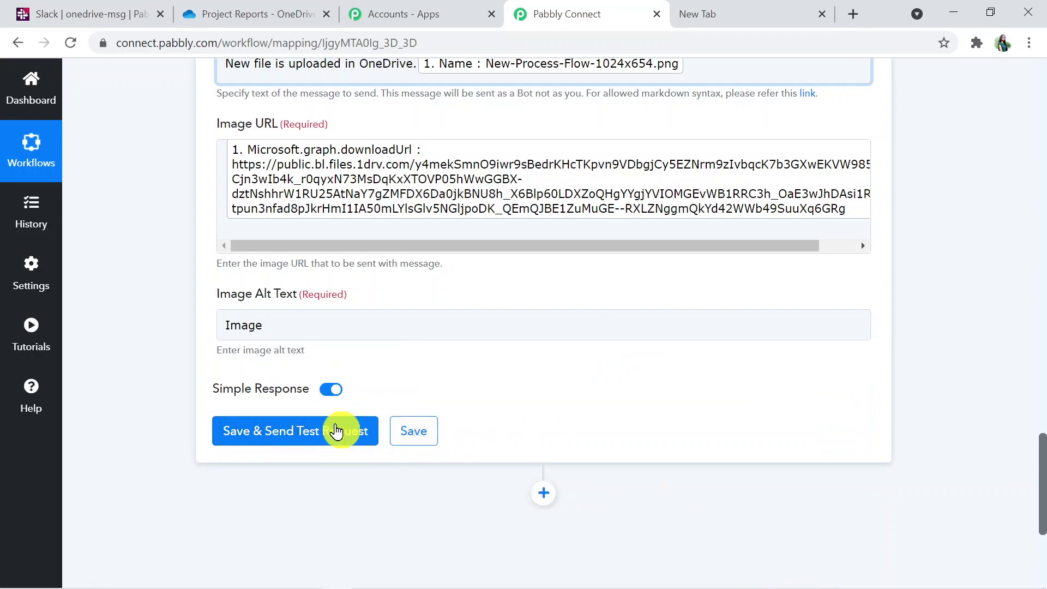
Save the Slack step, send a test request, and review the Ok 1 response with image details.
left_click(312, 431)
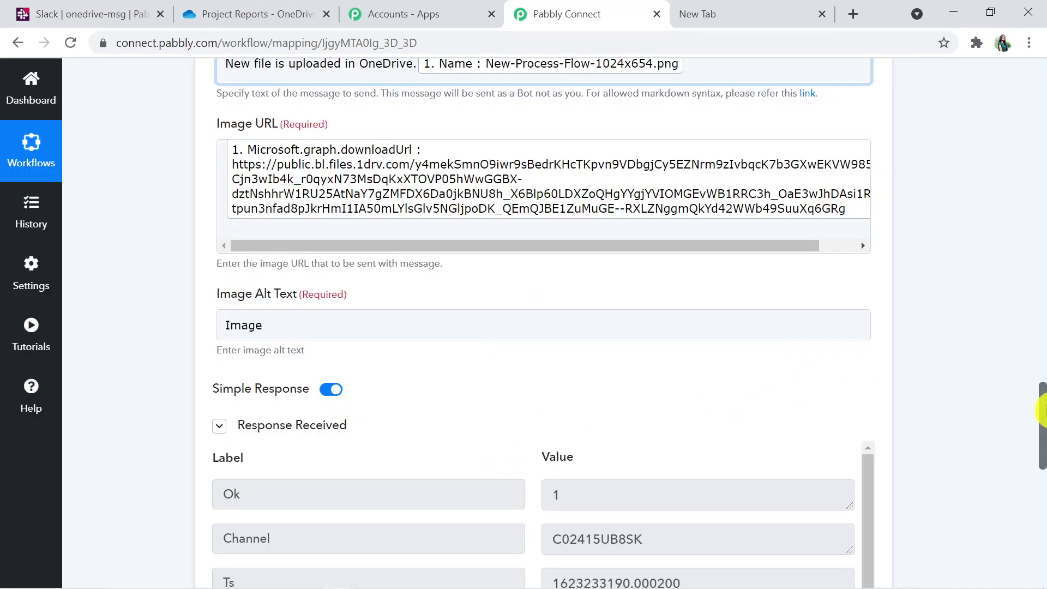
scroll(1040, 431, "down", 4)
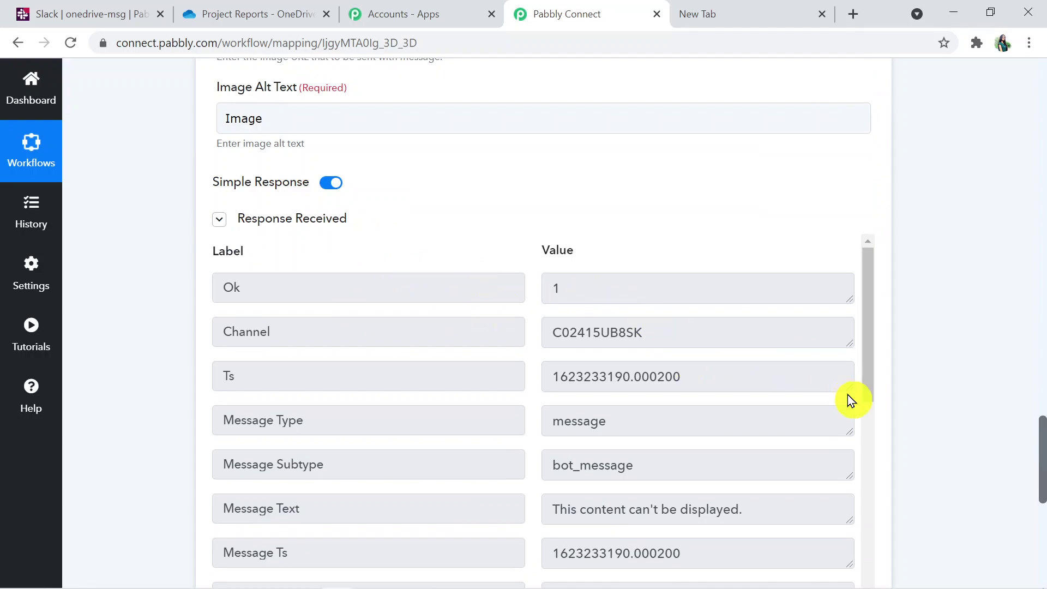
left_click_drag(870, 356, 899, 567)
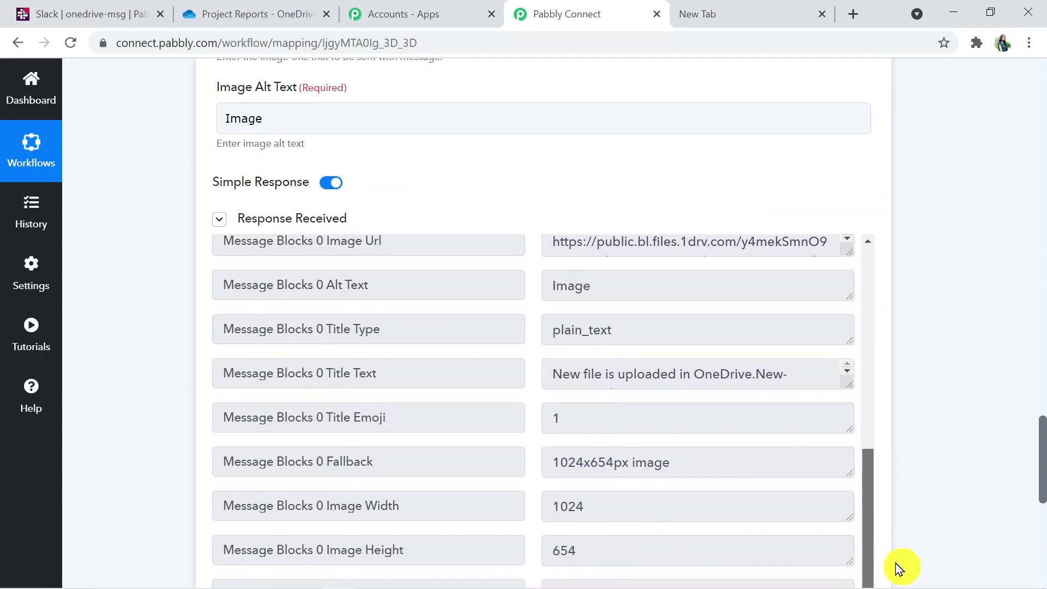
Find the #onedrive-msg post announcing New-Process-Flow-1024x654.png with its image preview.
left_click(241, 9)
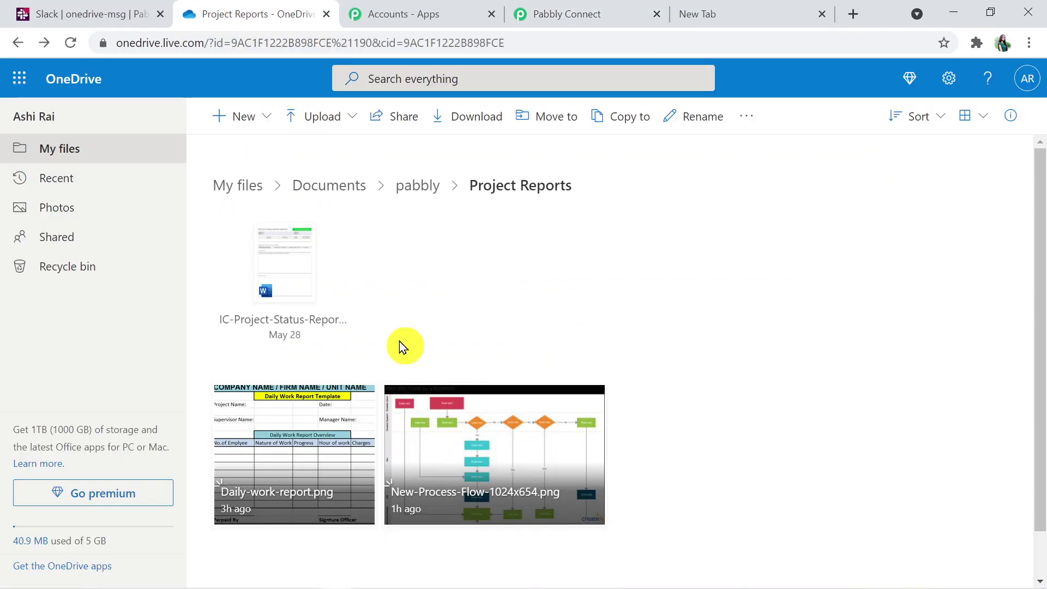
left_click(101, 12)
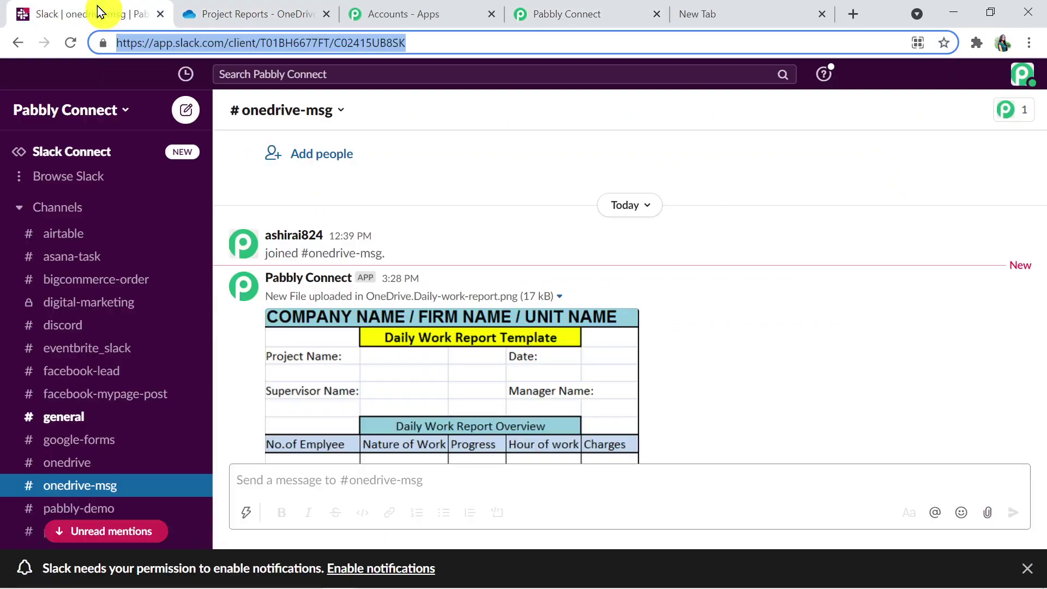
left_click_drag(1034, 222, 1039, 316)
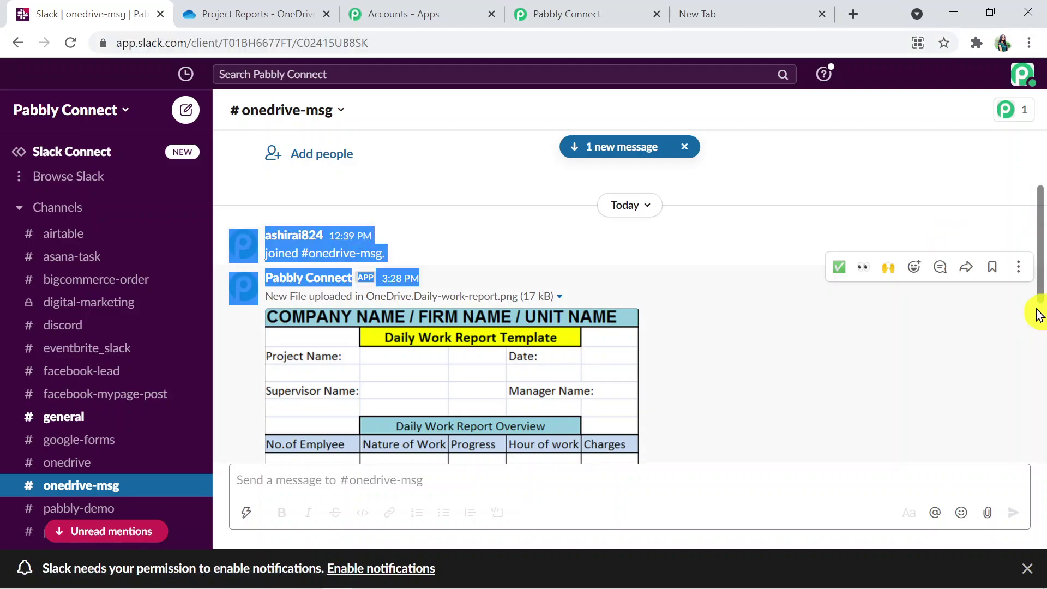
left_click(977, 309)
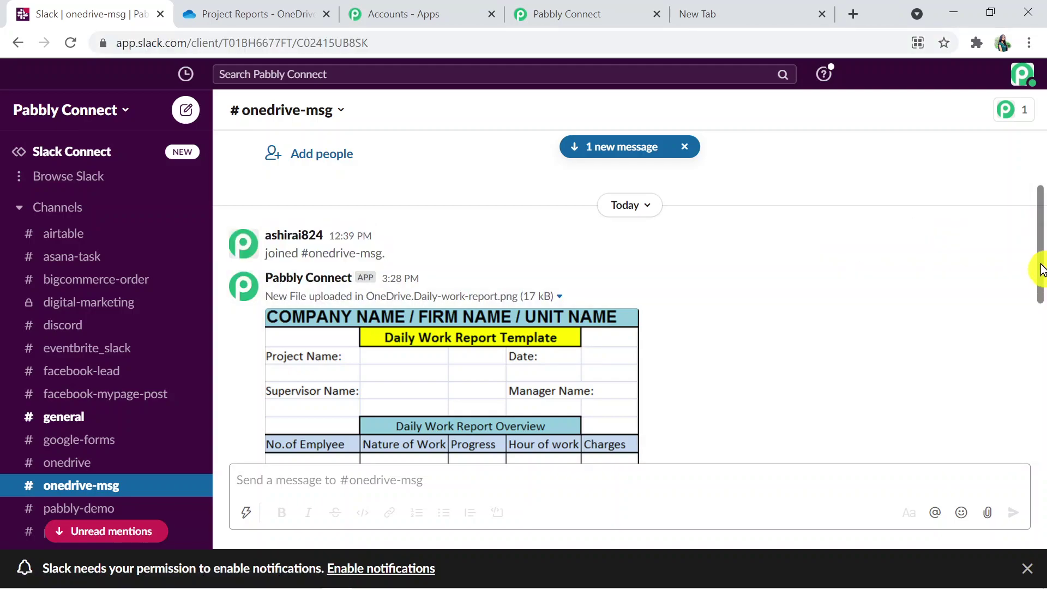
left_click_drag(1041, 268, 1041, 409)
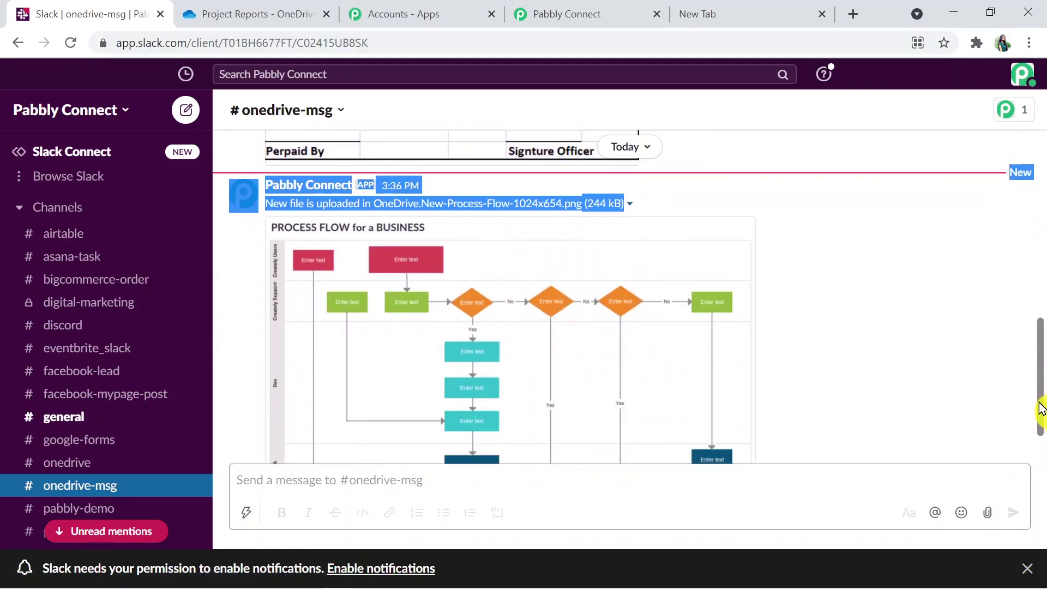
left_click(939, 342)
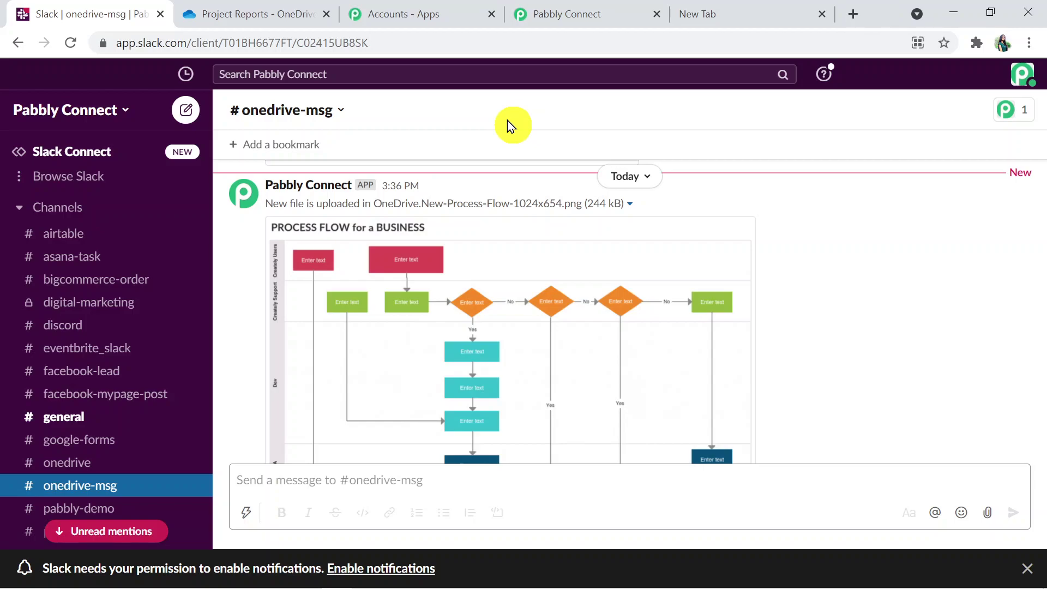
Collapse the Slack action and OneDrive trigger cards, then select the workflow page's address.
left_click(577, 16)
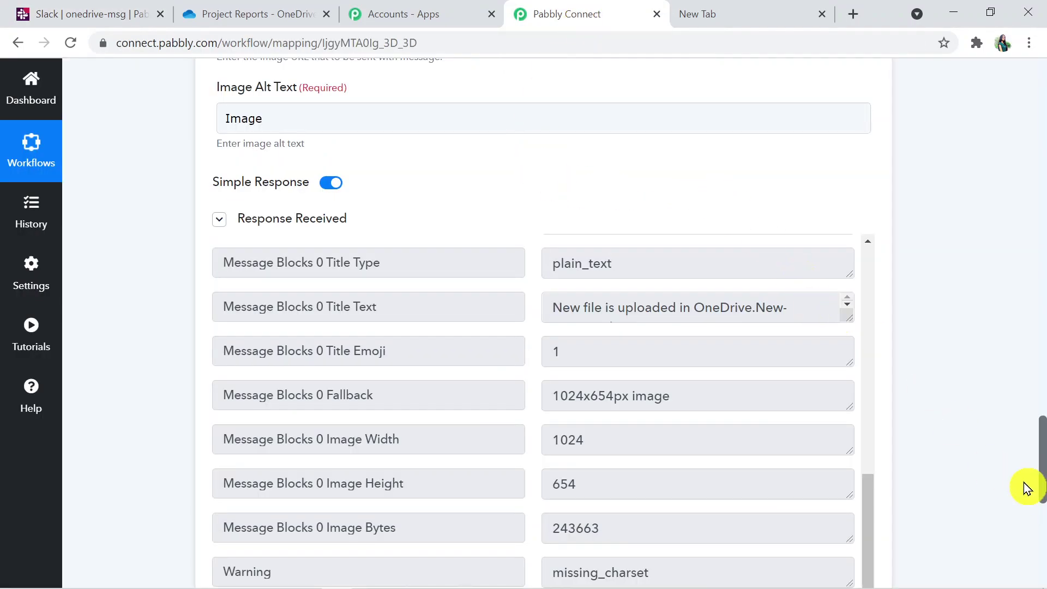
left_click_drag(1038, 490, 1035, 346)
left_click(775, 250)
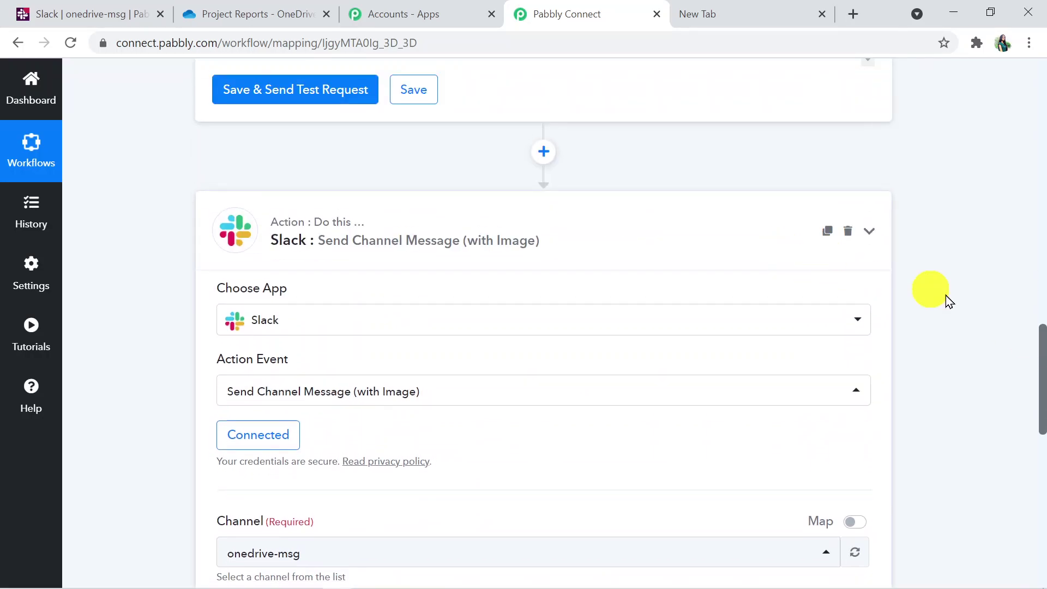
left_click_drag(1040, 451, 1014, 159)
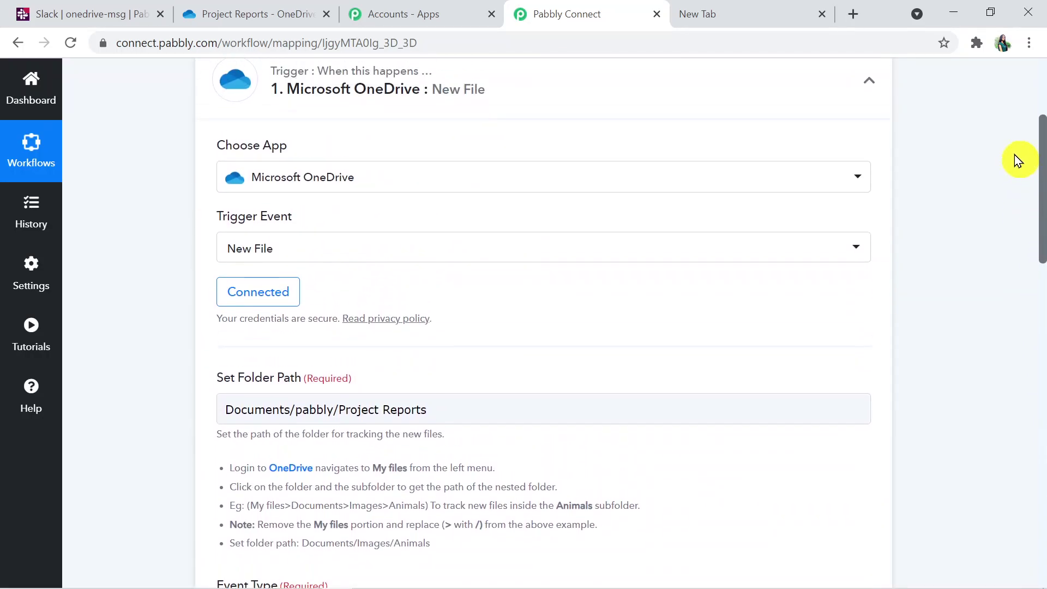
left_click(731, 97)
left_click_drag(1041, 382, 1028, 296)
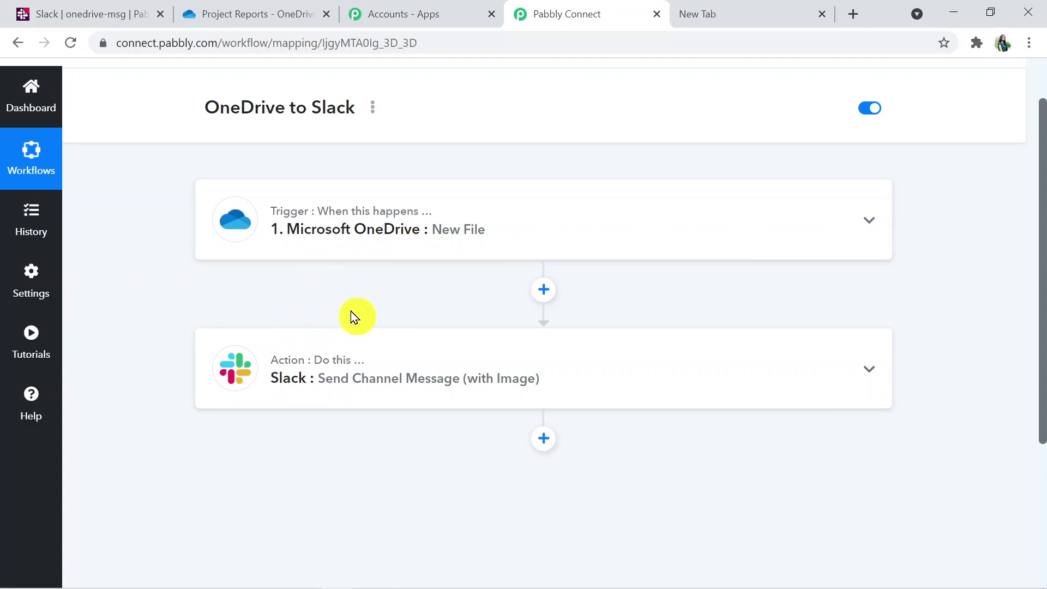
key("ctrl+l")
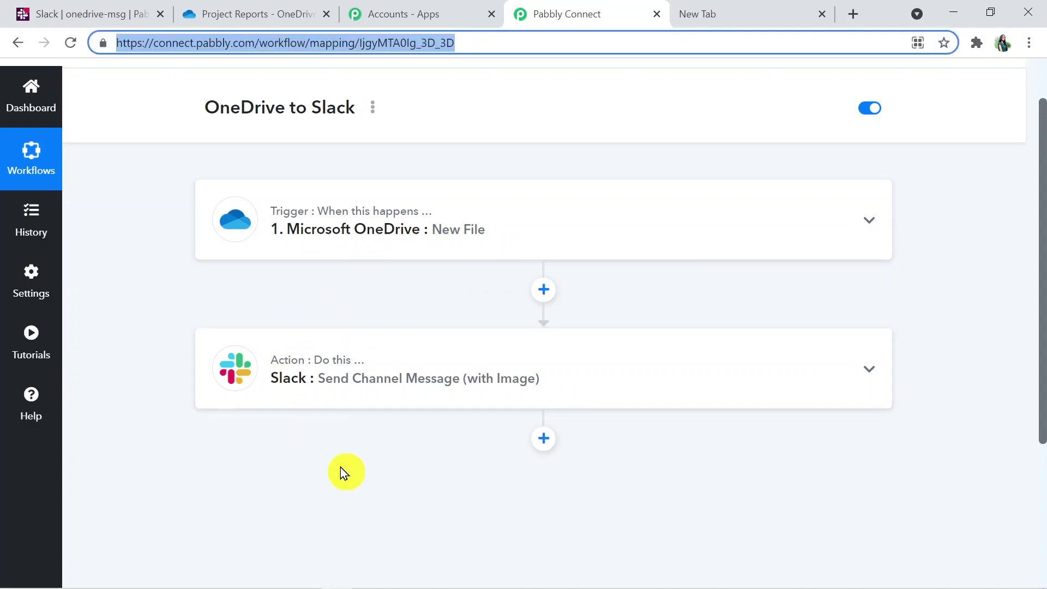